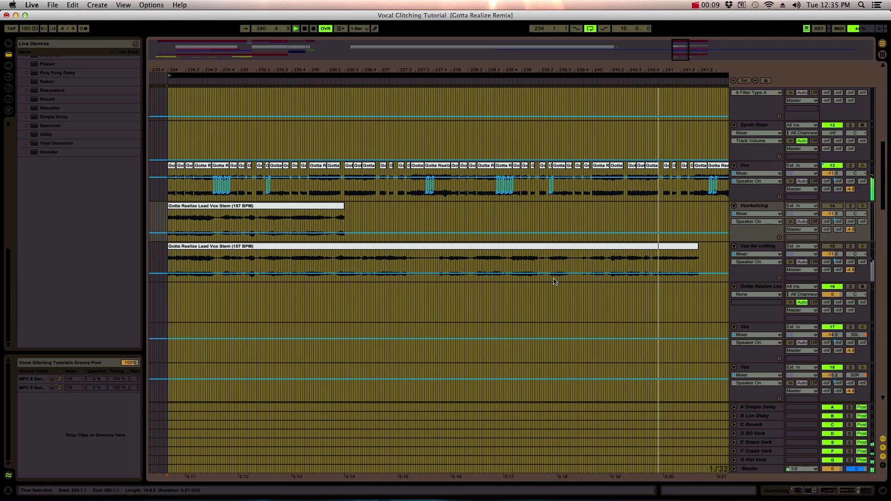
Step: Stop playback, return to bar 234, then activate the Vox4slicing track and mute the Vox track above it
{"action": "key", "text": "space"}
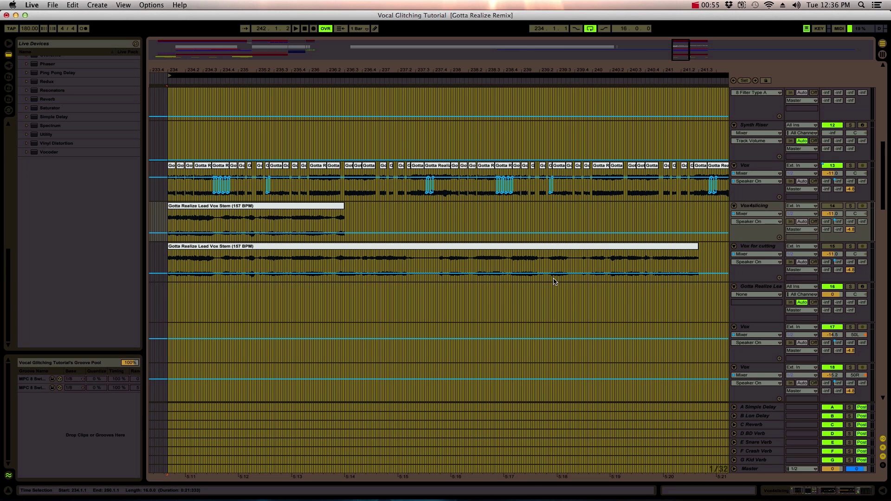
{"action": "left_click", "coordinate": [167, 138]}
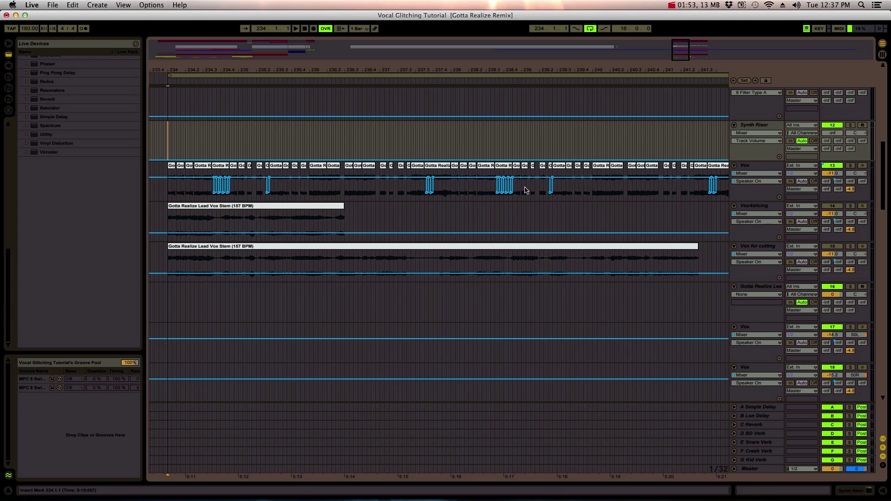
{"action": "left_click", "coordinate": [833, 206]}
{"action": "left_click", "coordinate": [834, 166]}
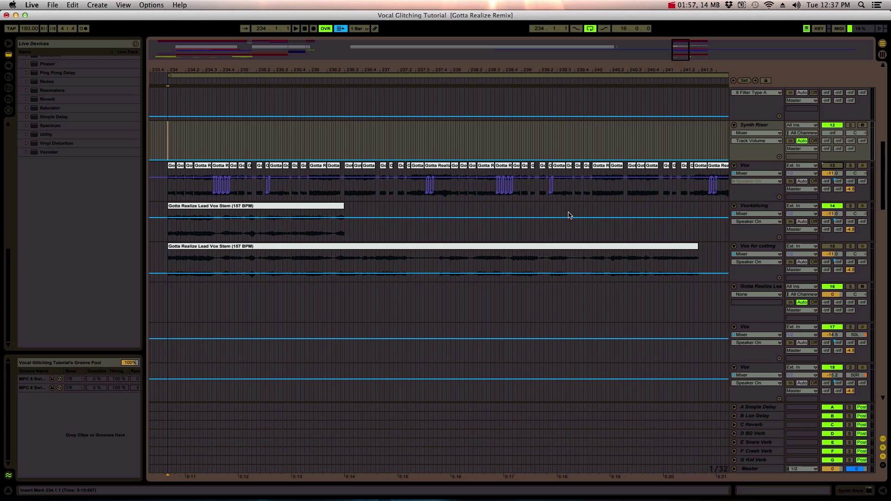
Step: Slice the Vox4slicing clip to a new MIDI track, one slice per transient with the built-in preset, and enlarge the new track
{"action": "left_click", "coordinate": [297, 207]}
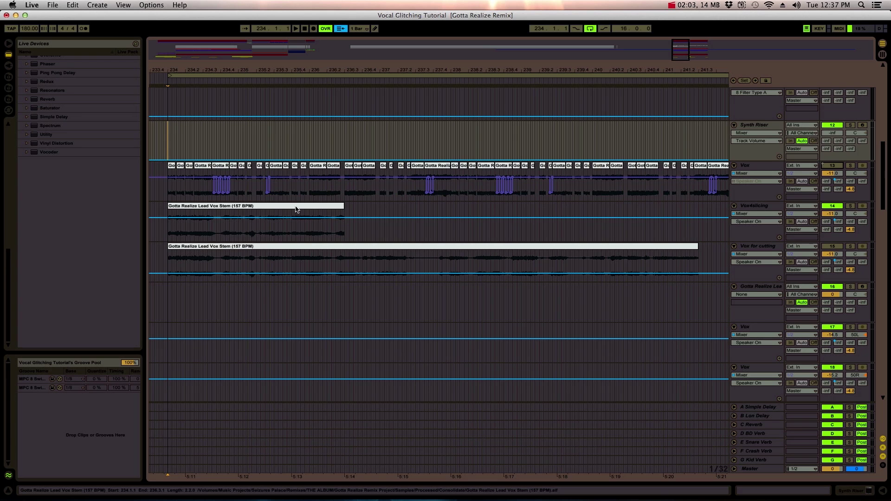
{"action": "left_click", "coordinate": [249, 209]}
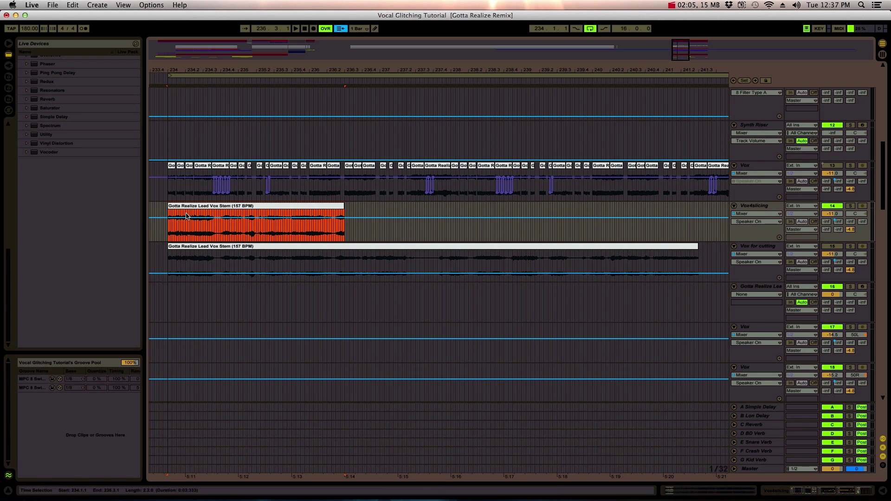
{"action": "right_click", "coordinate": [248, 209]}
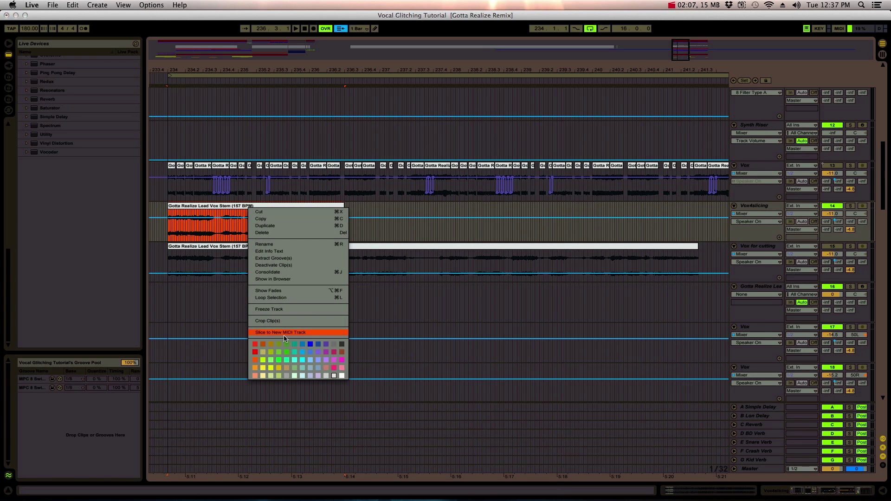
{"action": "left_click", "coordinate": [261, 333]}
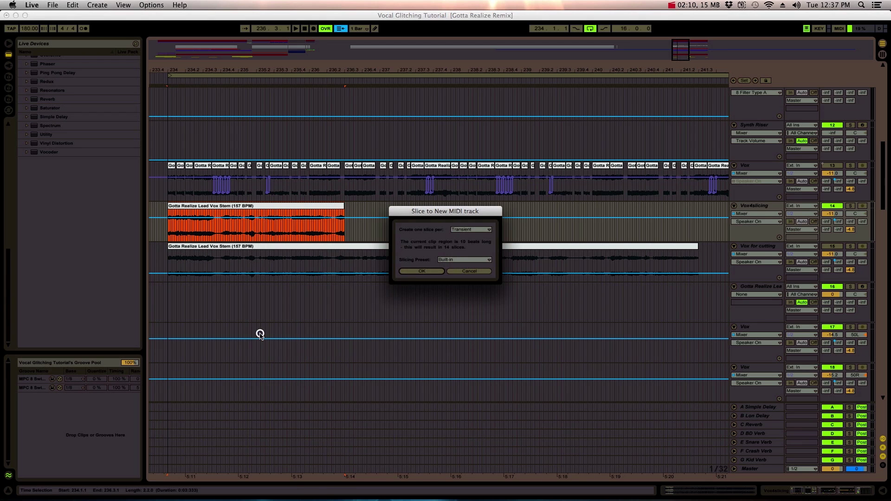
{"action": "left_click", "coordinate": [465, 231]}
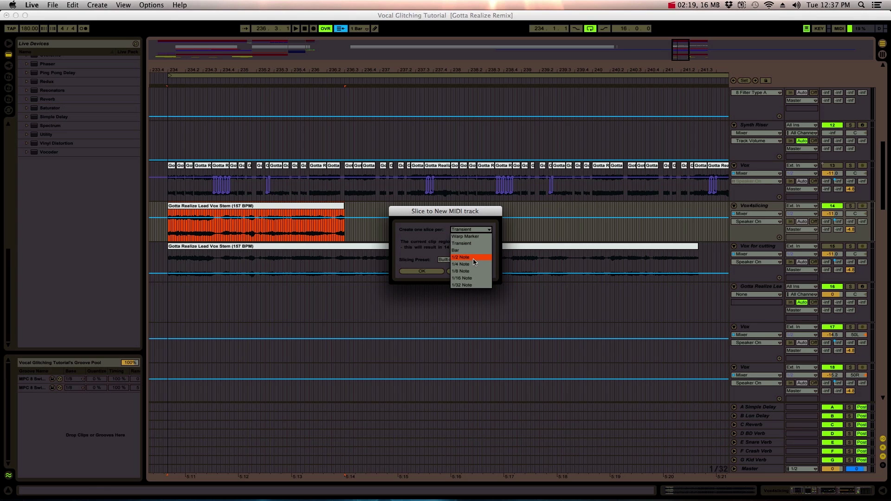
{"action": "left_click", "coordinate": [416, 249]}
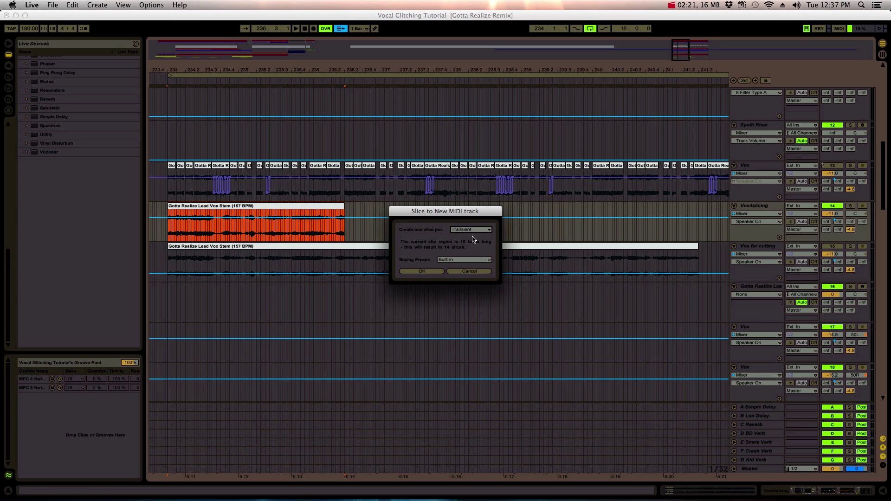
{"action": "left_click", "coordinate": [421, 271]}
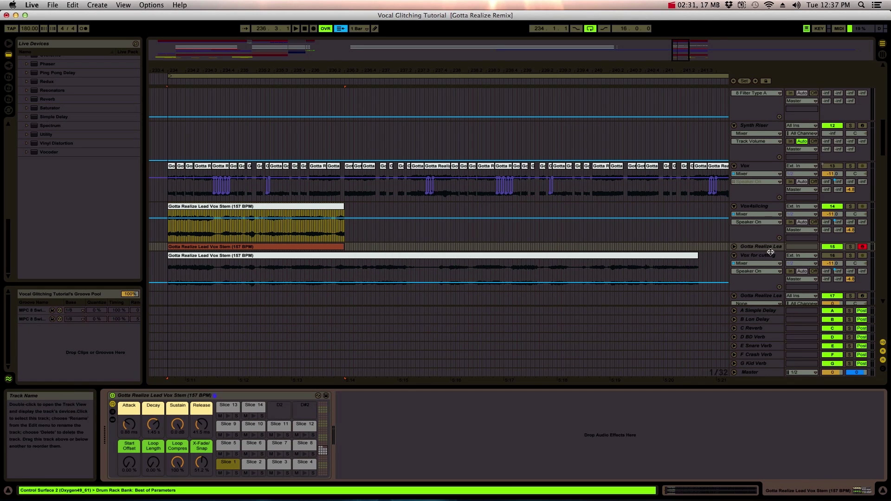
{"action": "left_click_drag", "start_coordinate": [770, 251], "coordinate": [774, 284]}
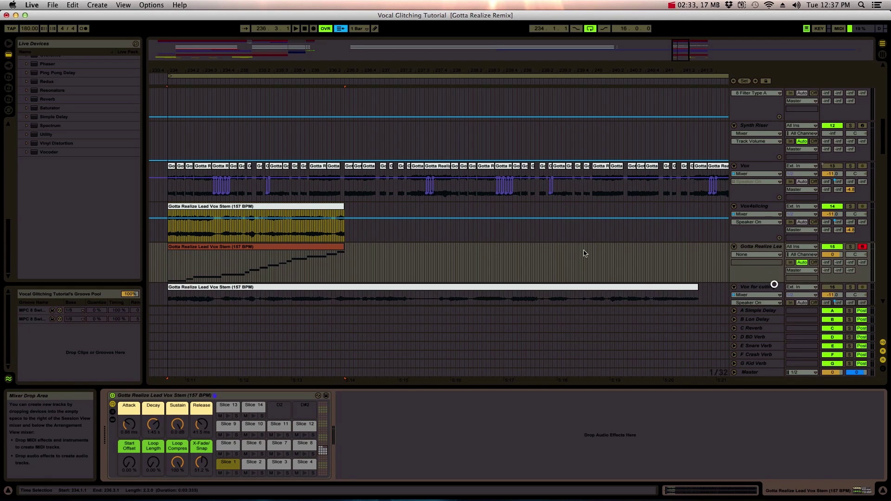
{"action": "scroll", "coordinate": [294, 230], "scroll_direction": "down", "scroll_amount": 3}
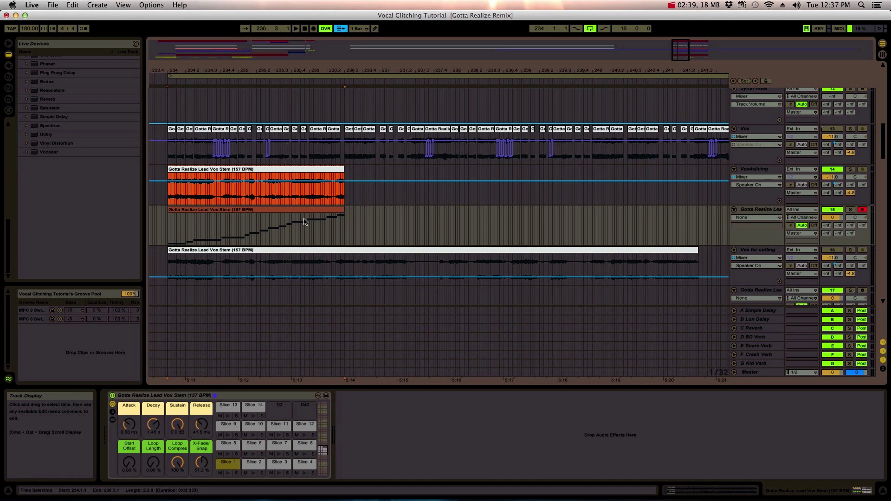
Step: Audition the vocal slices of the new drum rack by playing their notes in sequence and alternating between them
{"action": "key", "text": "a"}
{"action": "key", "text": "w"}
{"action": "key", "text": "s"}
{"action": "key", "text": "e"}
{"action": "key", "text": "d"}
{"action": "key", "text": "f"}
{"action": "key", "text": "t"}
{"action": "key", "text": "g"}
{"action": "key", "text": "y"}
{"action": "key", "text": "h"}
{"action": "key", "text": "u"}
{"action": "key", "text": "j"}
{"action": "key", "text": "e"}
{"action": "key", "text": "f"}
{"action": "key", "text": "g"}
{"action": "key", "text": "f"}
{"action": "key", "text": "g"}
{"action": "key", "text": "f"}
{"action": "key", "text": "g"}
Step: Mute the Vox4slicing and sliced MIDI tracks and activate the Vox for cutting track
{"action": "left_click", "coordinate": [248, 251]}
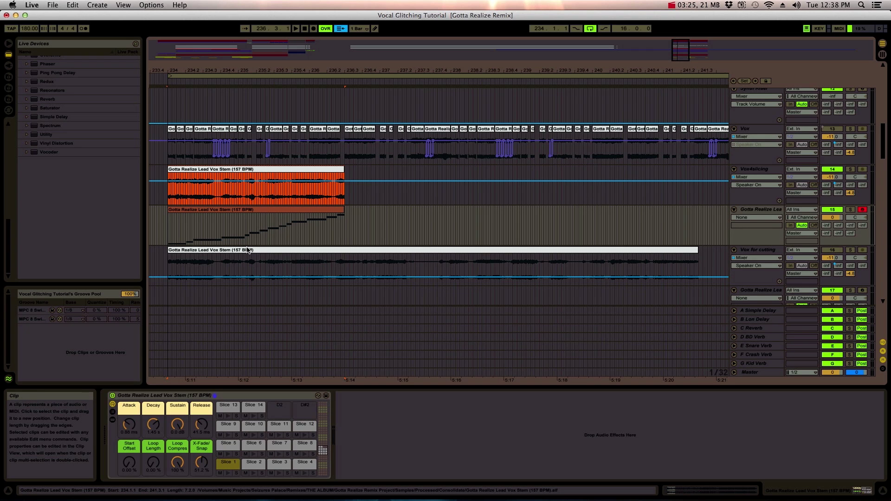
{"action": "scroll", "coordinate": [324, 195], "scroll_direction": "down", "scroll_amount": 3}
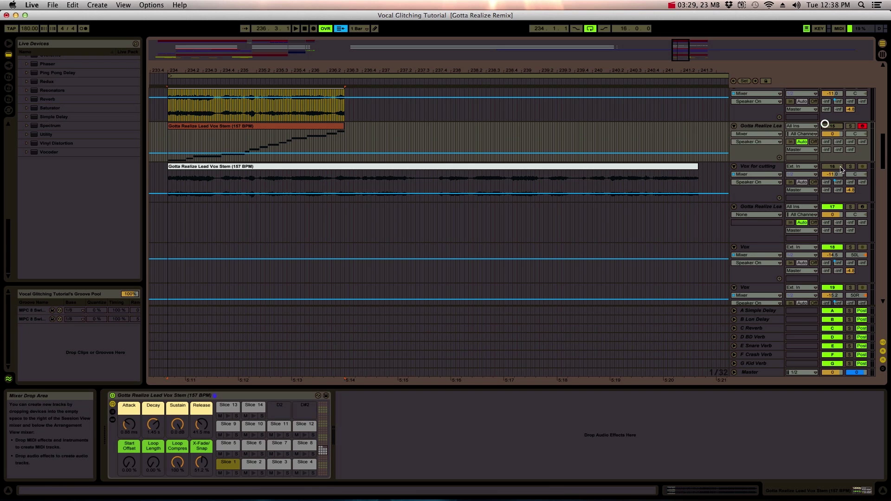
{"action": "scroll", "coordinate": [831, 119], "scroll_direction": "up", "scroll_amount": 1}
{"action": "scroll", "coordinate": [834, 117], "scroll_direction": "up", "scroll_amount": 1}
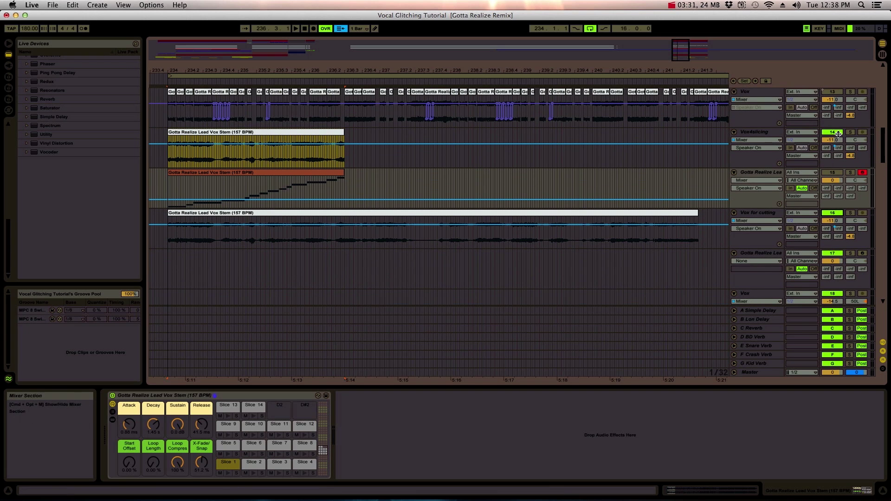
Step: Split the Vox for cutting clip in several places to isolate five short vocal snippets
{"action": "left_click", "coordinate": [312, 244]}
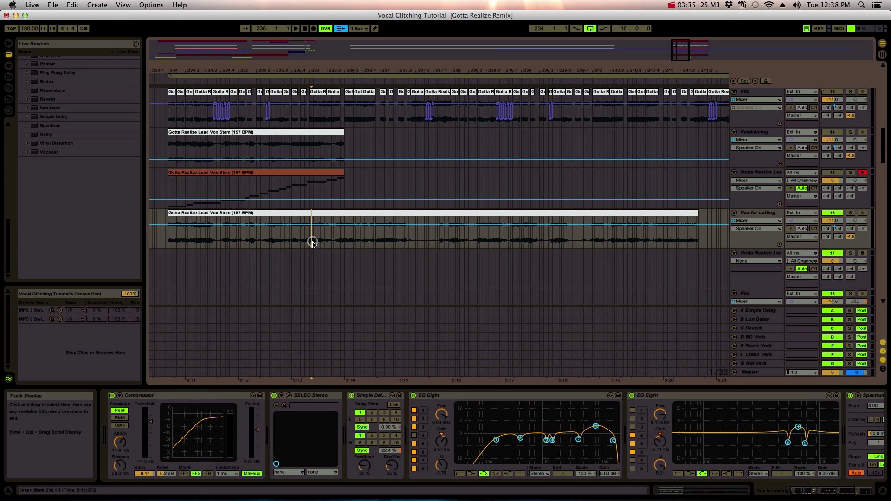
{"action": "left_click", "coordinate": [317, 241]}
{"action": "key", "text": "super+e"}
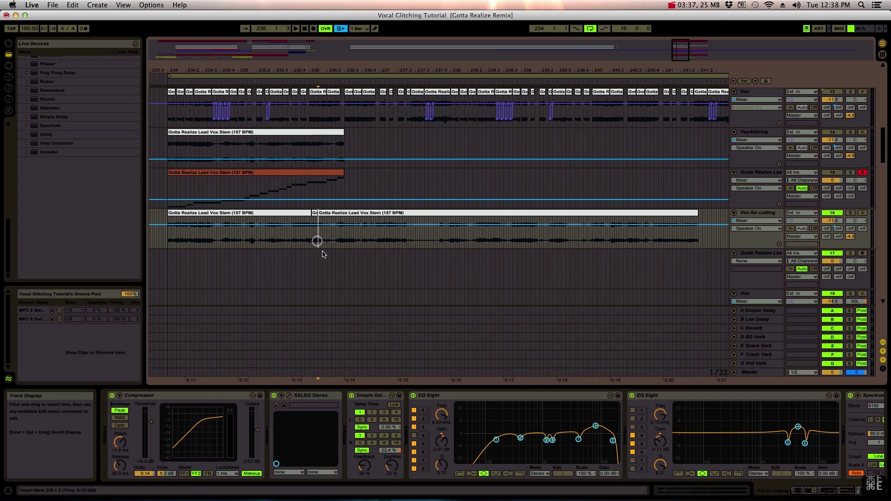
{"action": "key", "text": "super+e"}
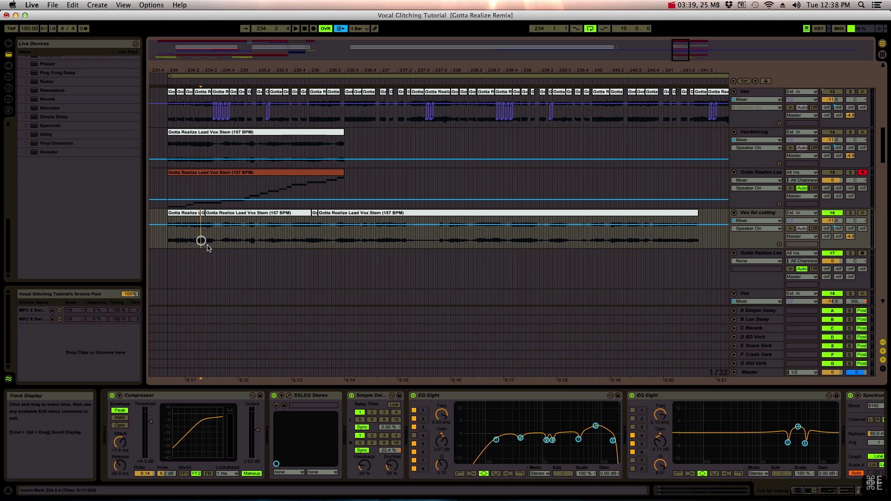
{"action": "key", "text": "super+e"}
{"action": "left_click", "coordinate": [500, 241]}
{"action": "key", "text": "super+e"}
{"action": "left_click", "coordinate": [532, 242]}
{"action": "key", "text": "super+e"}
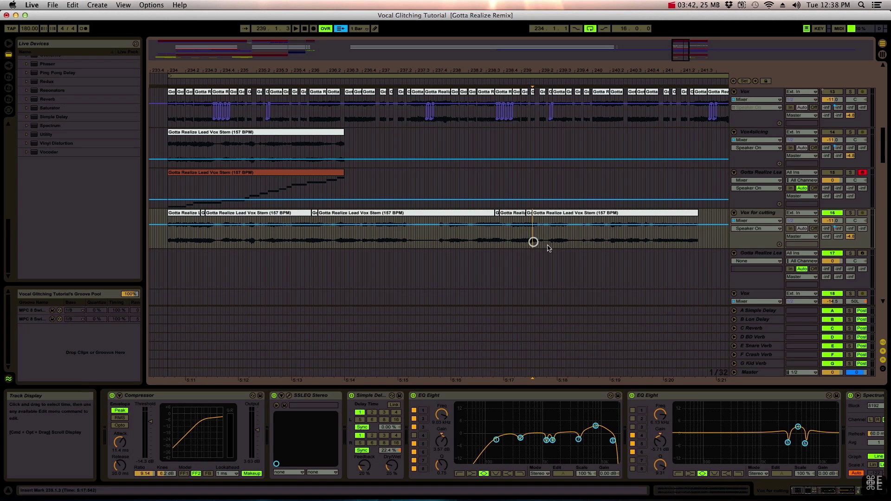
{"action": "key", "text": "super+e"}
{"action": "left_click", "coordinate": [563, 241]}
{"action": "key", "text": "super+e"}
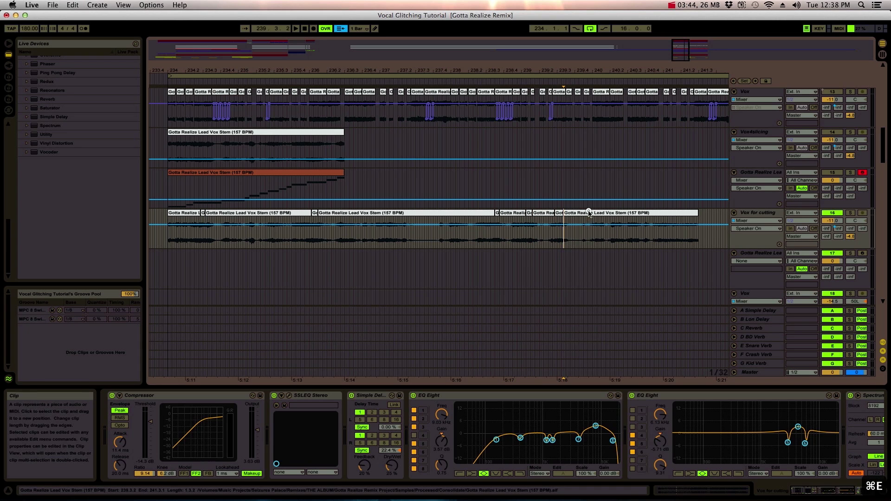
Step: Delete the long vocal segments around the cuts on the Vox for cutting track, keeping only the five short snippets
{"action": "left_click", "coordinate": [589, 211]}
{"action": "key", "text": "Delete"}
{"action": "key", "text": "Delete"}
{"action": "left_click", "coordinate": [546, 216]}
{"action": "key", "text": "Delete"}
{"action": "left_click", "coordinate": [511, 216]}
{"action": "key", "text": "Delete"}
{"action": "left_click", "coordinate": [408, 216]}
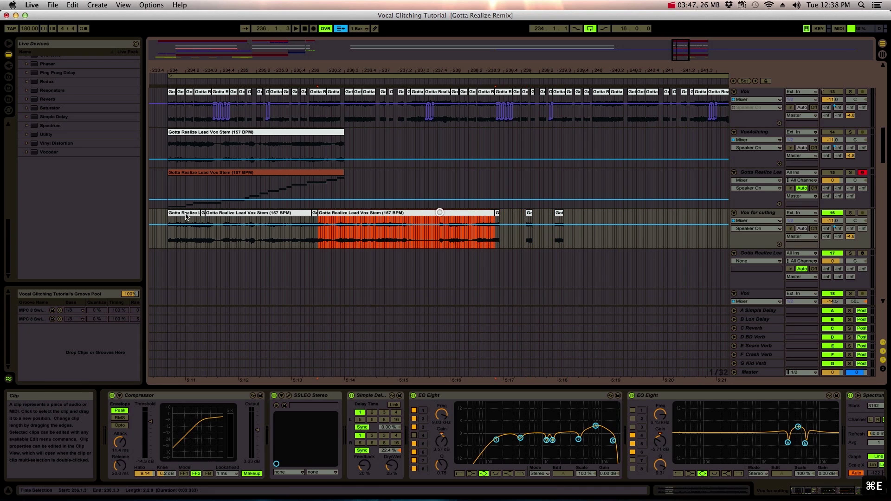
{"action": "key", "text": "Delete"}
{"action": "left_click", "coordinate": [221, 214]}
{"action": "key", "text": "Delete"}
{"action": "left_click", "coordinate": [186, 213]}
{"action": "key", "text": "Delete"}
Step: Line up the five vocal snippets back to back from bar 234 and play the sequence
{"action": "left_click_drag", "start_coordinate": [203, 213], "coordinate": [170, 213]}
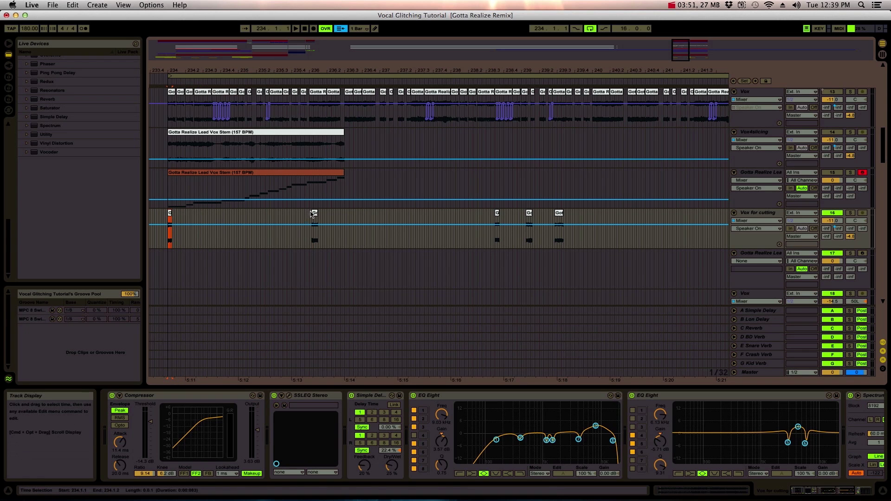
{"action": "left_click_drag", "start_coordinate": [314, 213], "coordinate": [179, 215]}
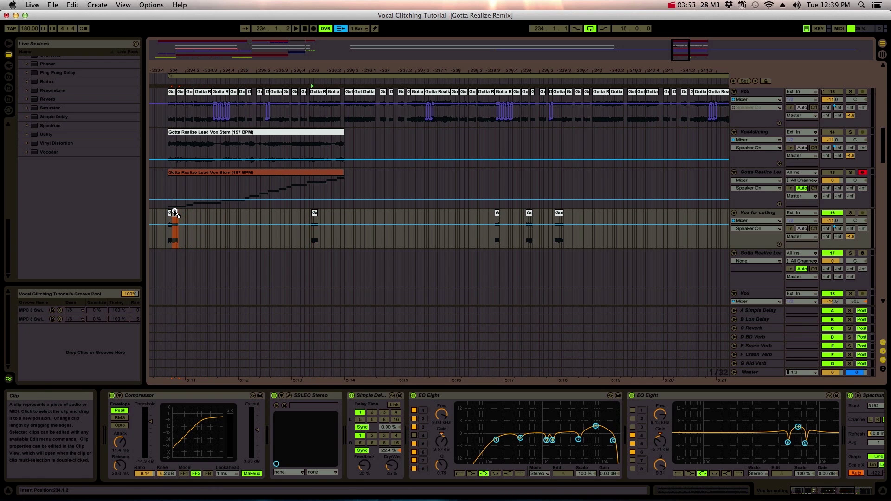
{"action": "left_click_drag", "start_coordinate": [581, 216], "coordinate": [187, 215]}
{"action": "left_click", "coordinate": [199, 215]}
{"action": "left_click_drag", "start_coordinate": [242, 214], "coordinate": [193, 220]}
{"action": "left_click", "coordinate": [223, 212]}
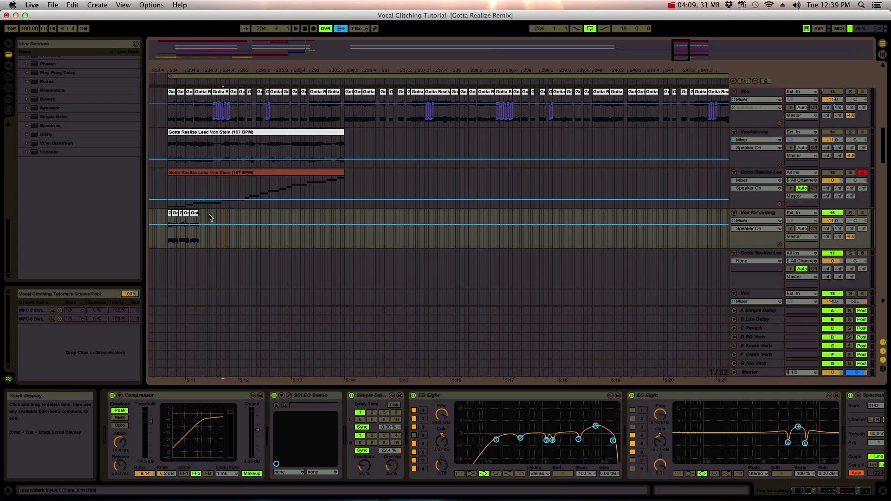
{"action": "left_click_drag", "start_coordinate": [169, 70], "coordinate": [237, 250]}
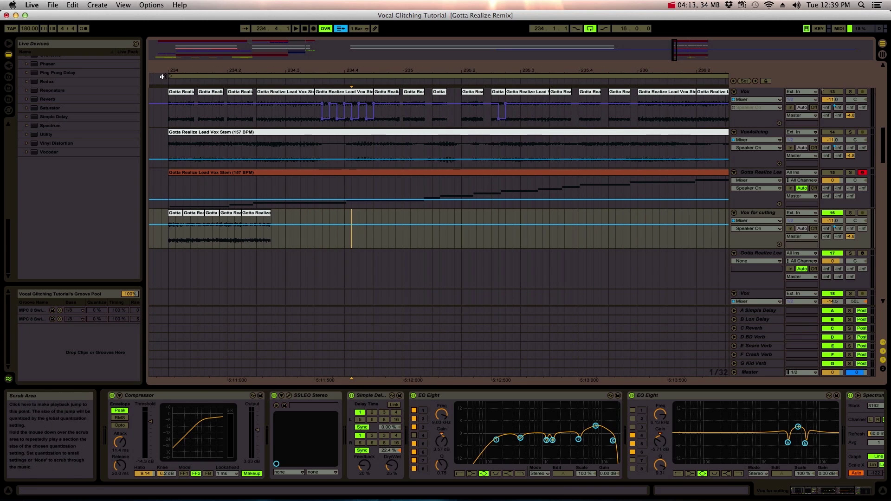
{"action": "left_click", "coordinate": [162, 78]}
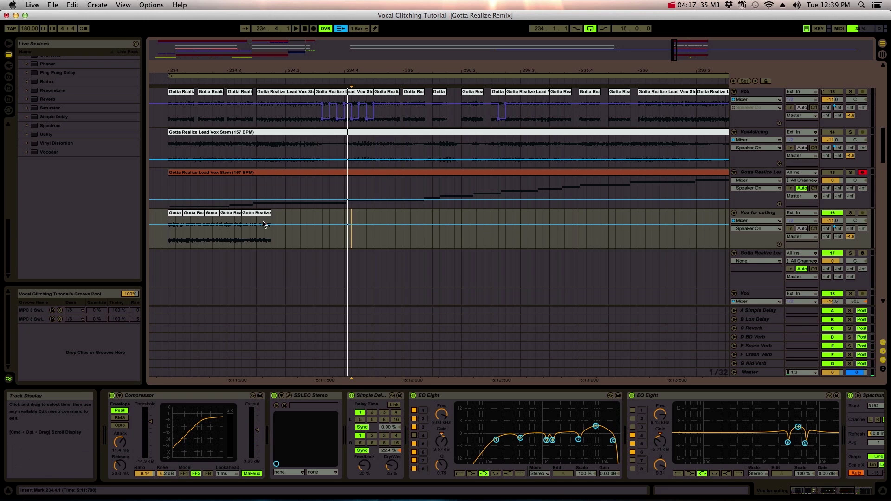
Step: Move the last four snippets to 234.4.4, away from the first one, and set the tempo to 110 BPM
{"action": "left_click_drag", "start_coordinate": [269, 230], "coordinate": [405, 215]}
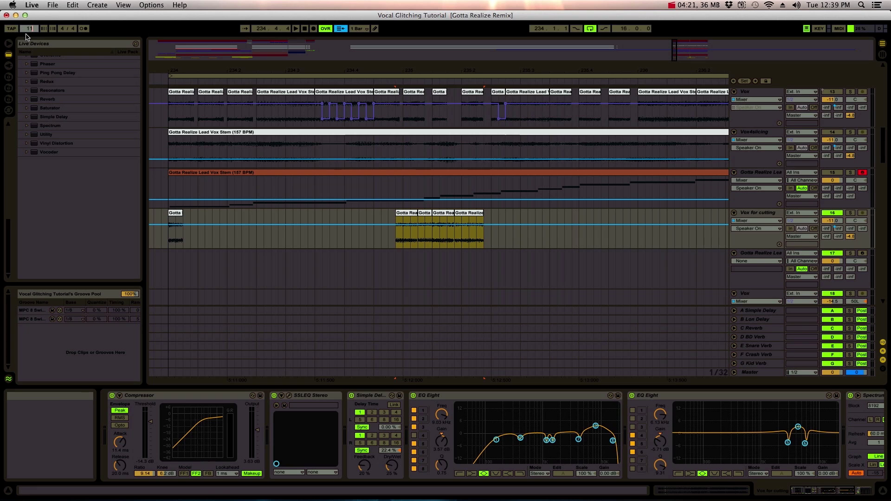
{"action": "key", "text": "Return"}
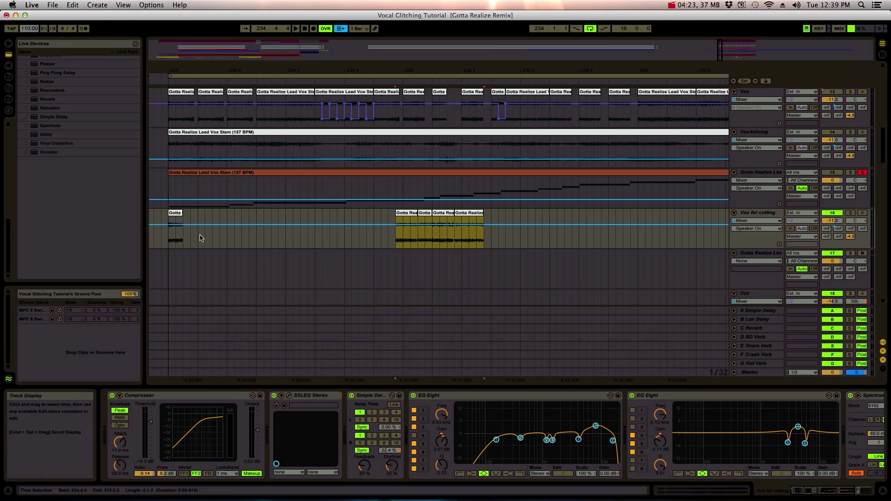
Step: Copy the first snippet three times at eighth-note spacing, up to 234.2.3, and play the pattern from bar 234
{"action": "left_click_drag", "start_coordinate": [177, 214], "coordinate": [205, 216]}
{"action": "left_click_drag", "start_coordinate": [205, 217], "coordinate": [264, 219]}
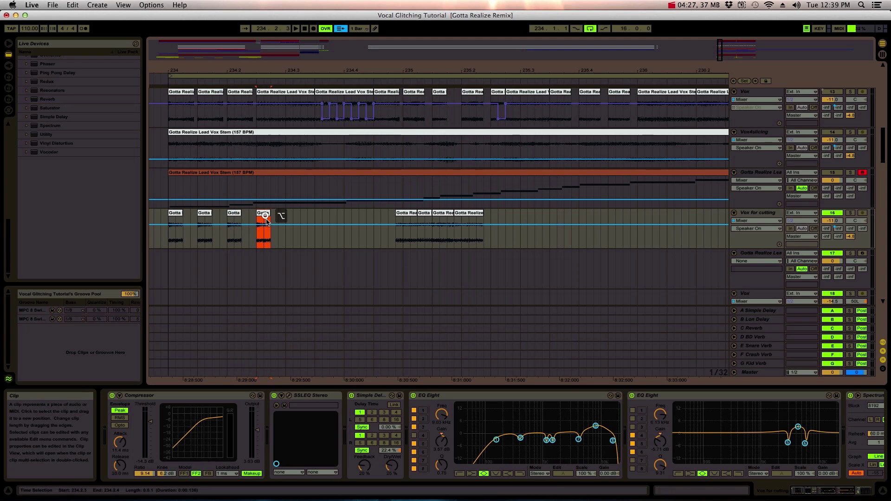
{"action": "left_click", "coordinate": [161, 82]}
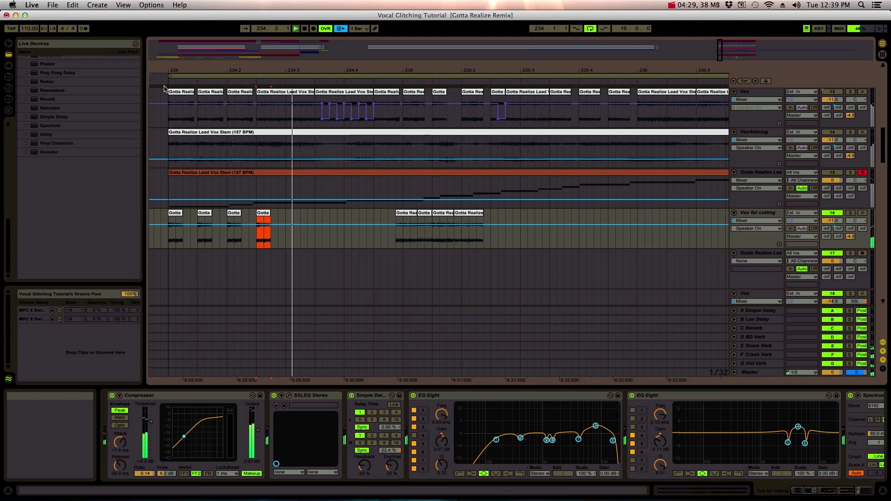
{"action": "left_click", "coordinate": [175, 213]}
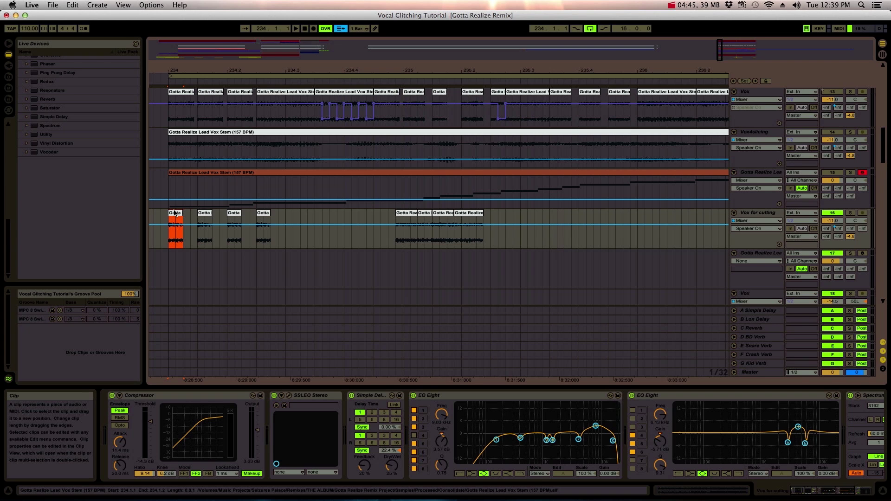
{"action": "left_click", "coordinate": [176, 76]}
{"action": "key", "text": "space"}
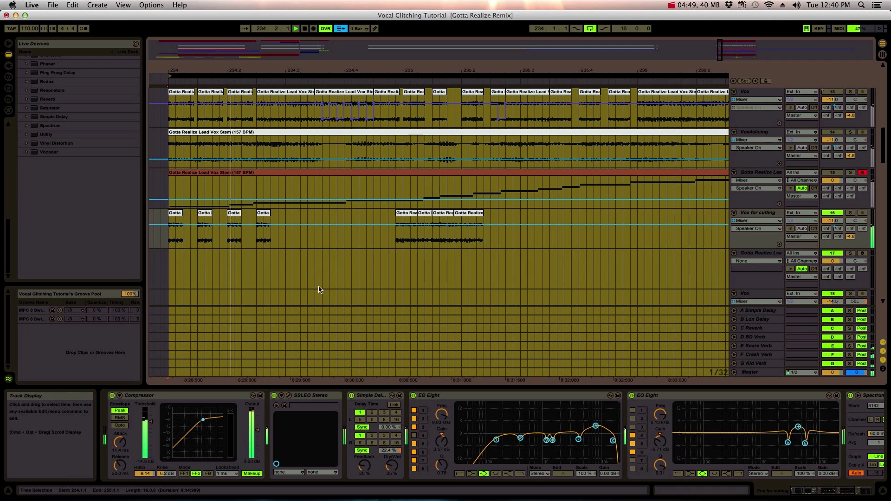
{"action": "key", "text": "space"}
Step: Continue the eighth-note pattern with four more copies of the snippet, up to 234.4.3
{"action": "left_click", "coordinate": [264, 214]}
{"action": "left_click", "coordinate": [264, 214]}
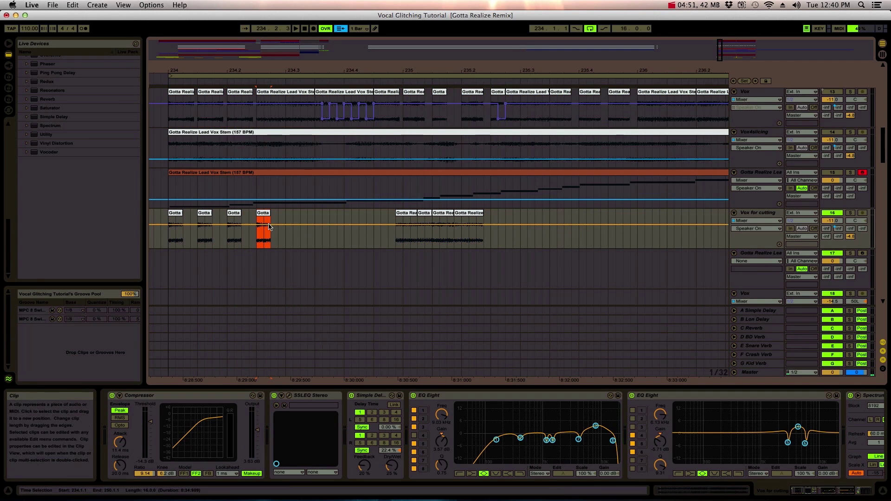
{"action": "left_click_drag", "start_coordinate": [263, 214], "coordinate": [383, 215]}
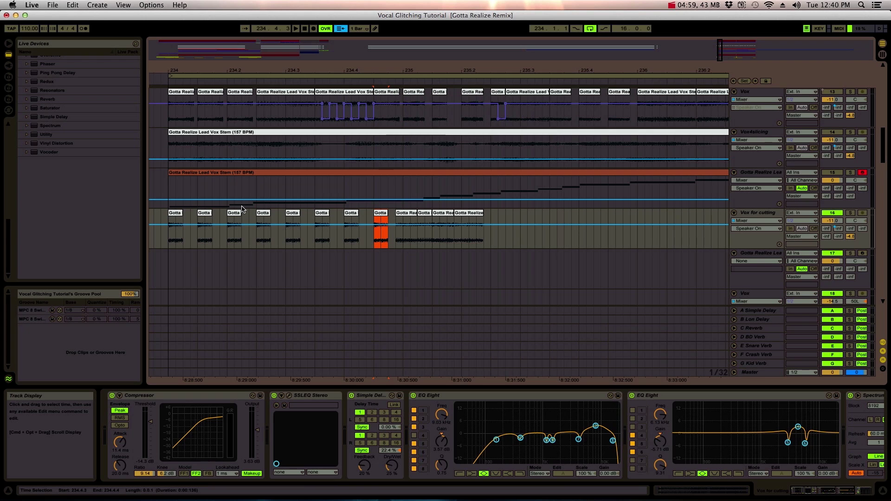
Step: Transpose the second, third and fourth snippets of the repeated vocal pattern to different pitches
{"action": "left_click", "coordinate": [204, 215]}
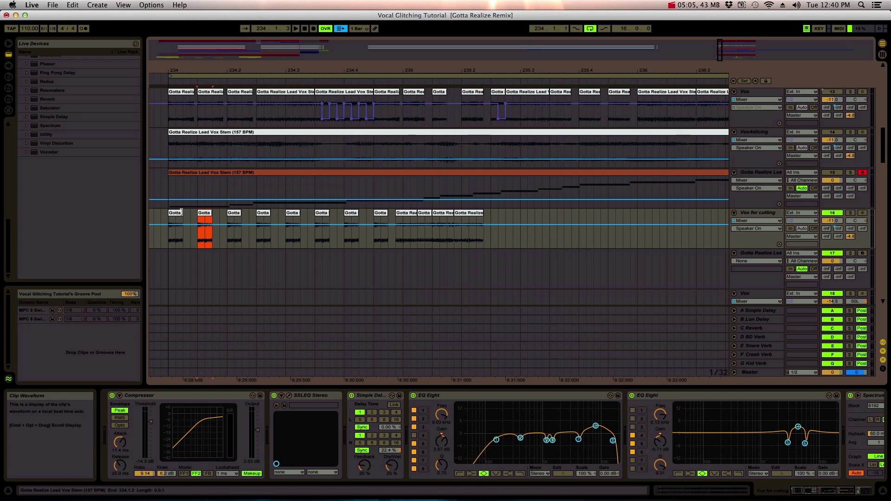
{"action": "left_click", "coordinate": [173, 215]}
{"action": "left_click", "coordinate": [207, 212]}
{"action": "double_click", "coordinate": [234, 215]}
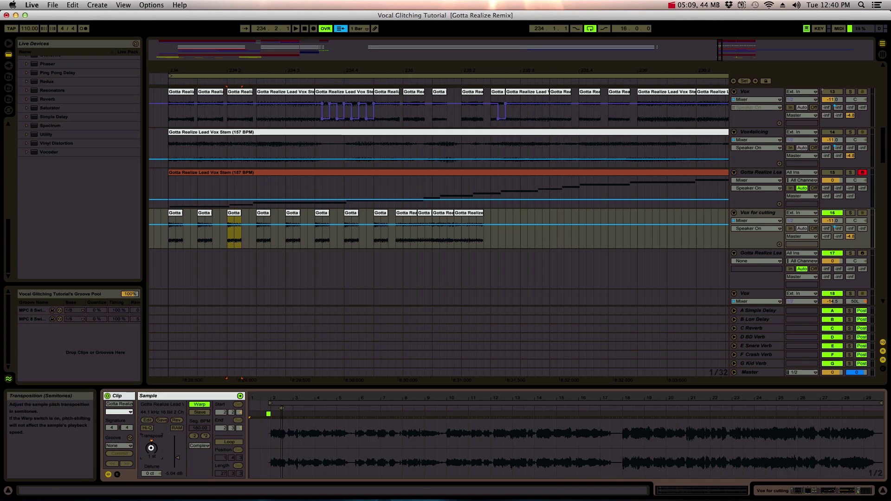
{"action": "left_click", "coordinate": [264, 232]}
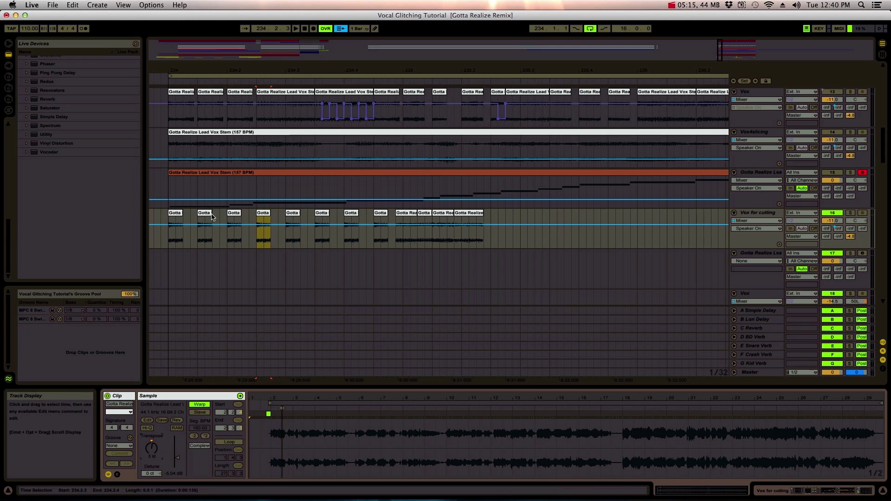
{"action": "left_click", "coordinate": [233, 217]}
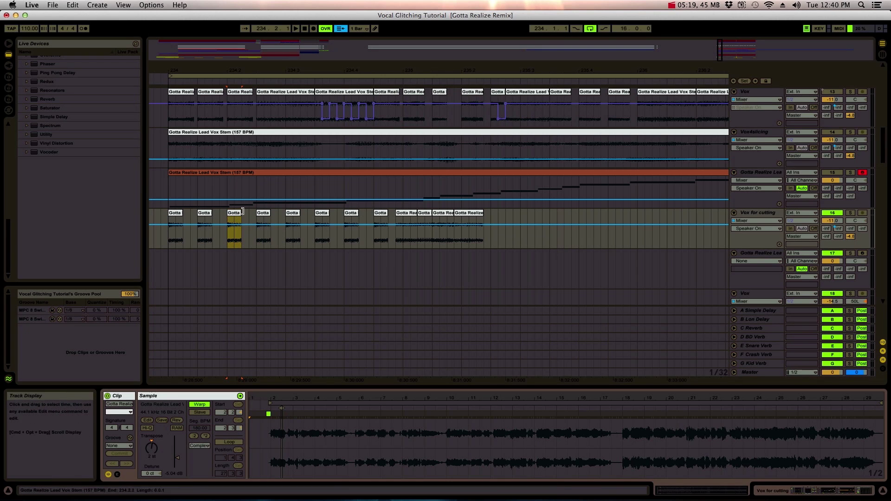
{"action": "left_click", "coordinate": [263, 215]}
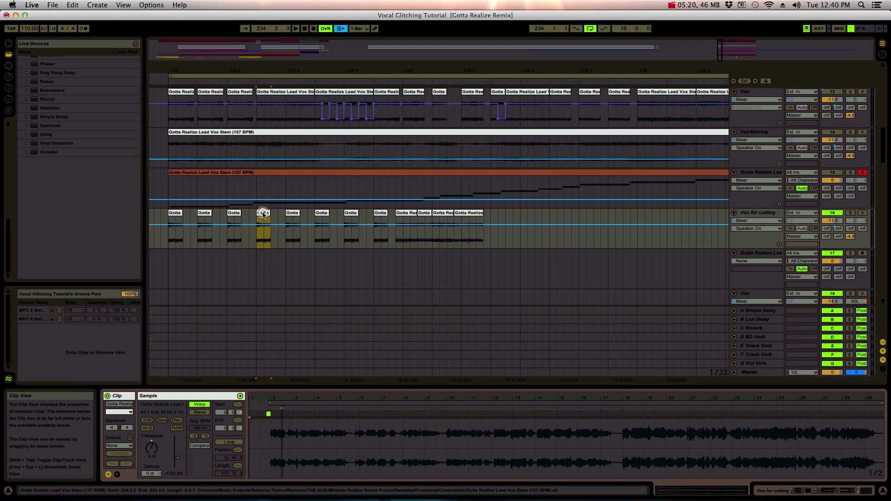
Step: Transpose the fifth through eighth snippets, up to the one at 234.4.3, to vary the melody
{"action": "left_click", "coordinate": [293, 215]}
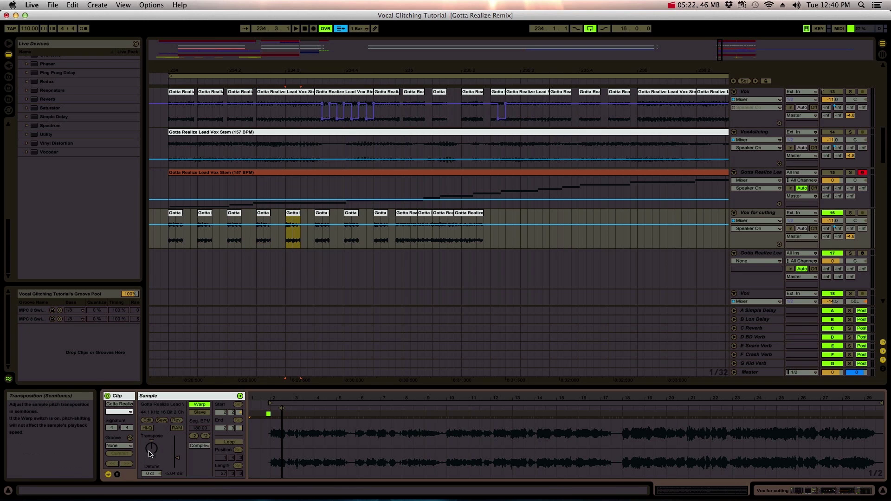
{"action": "left_click", "coordinate": [321, 214]}
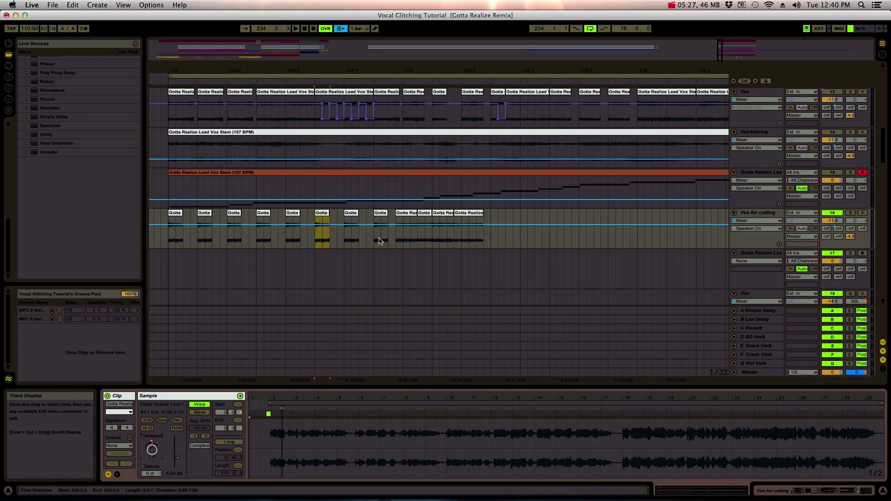
{"action": "left_click", "coordinate": [348, 211]}
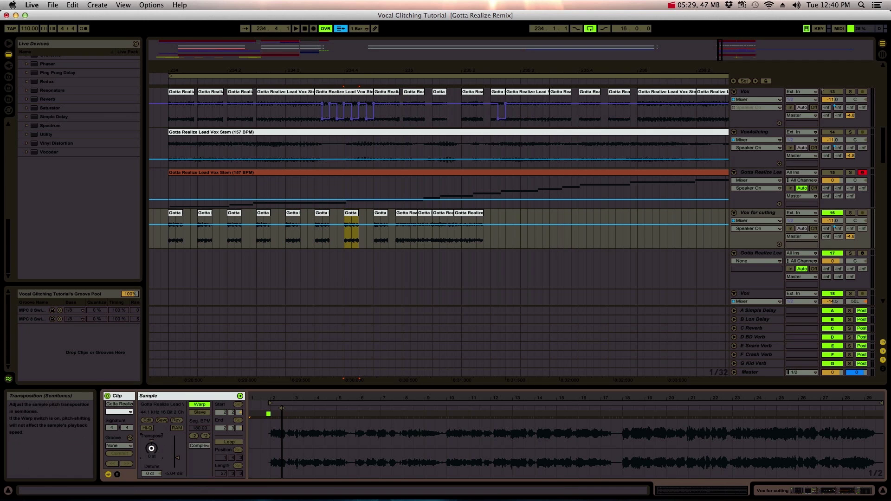
{"action": "left_click_drag", "start_coordinate": [151, 449], "coordinate": [151, 445]}
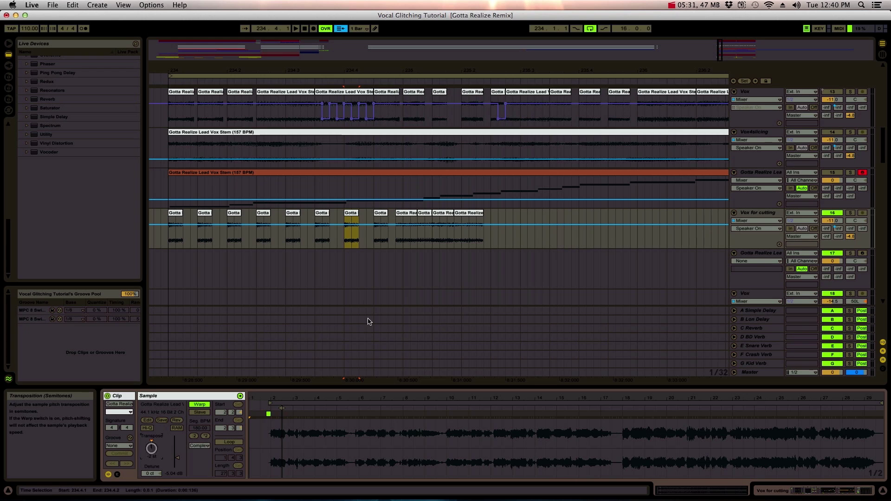
{"action": "left_click", "coordinate": [379, 222]}
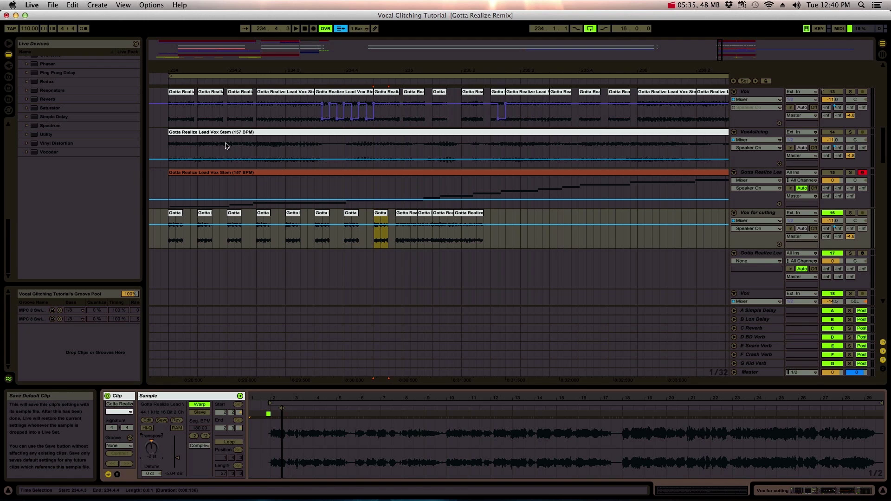
Step: Play the transposed snippet pattern from bar 234 and stop just after bar 235
{"action": "key", "text": "super+a"}
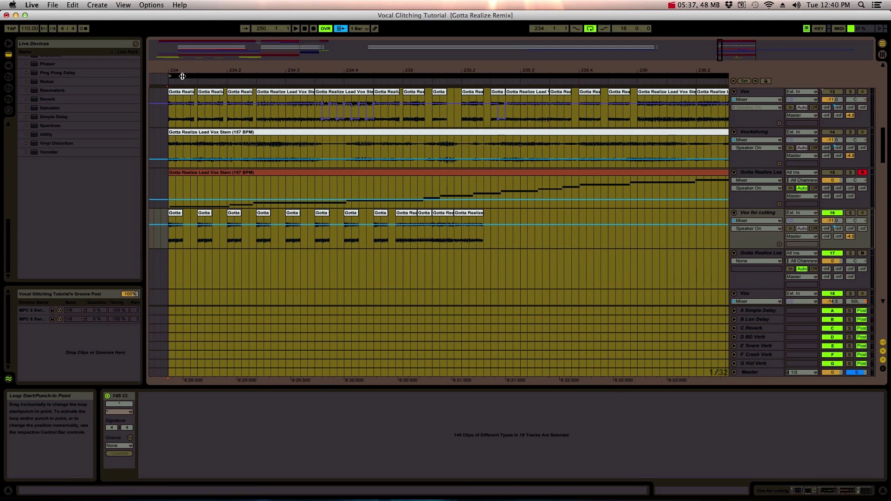
{"action": "key", "text": "space"}
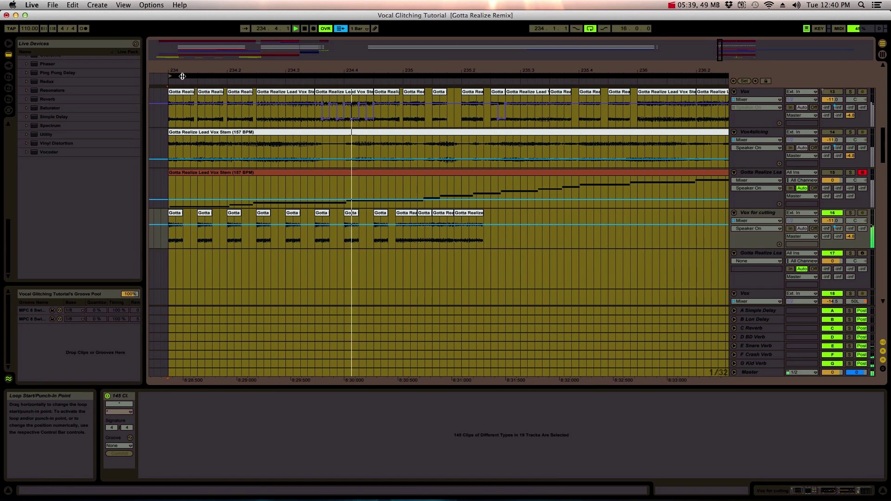
{"action": "left_click", "coordinate": [483, 228]}
{"action": "key", "text": "space"}
Step: Move the four back-to-back snippets at the end of the pattern one sixteenth note later
{"action": "left_click", "coordinate": [401, 216]}
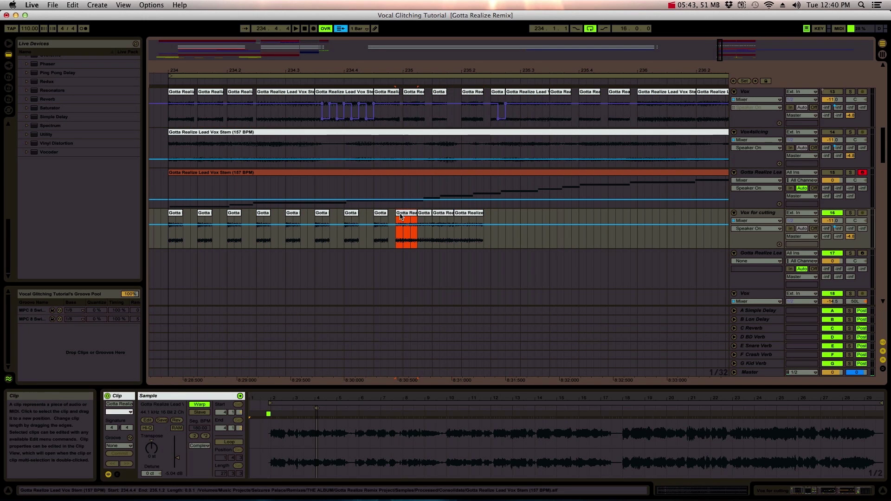
{"action": "left_click_drag", "start_coordinate": [400, 214], "coordinate": [408, 212]}
{"action": "left_click_drag", "start_coordinate": [503, 216], "coordinate": [419, 217]}
{"action": "left_click", "coordinate": [535, 212]}
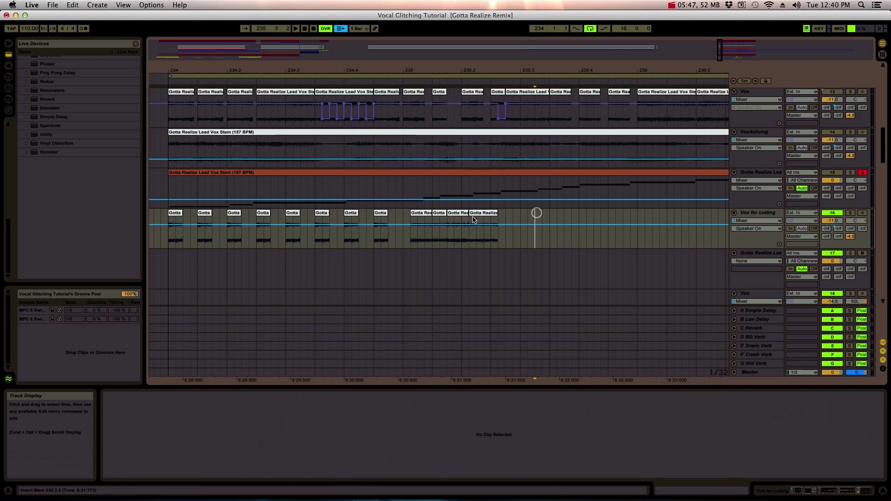
Step: Trim the third of the four moved snippets to a sixteenth note, repeat it at eighth-note spacing from 235.3.3 to 236.1.1, and play it
{"action": "left_click", "coordinate": [456, 216]}
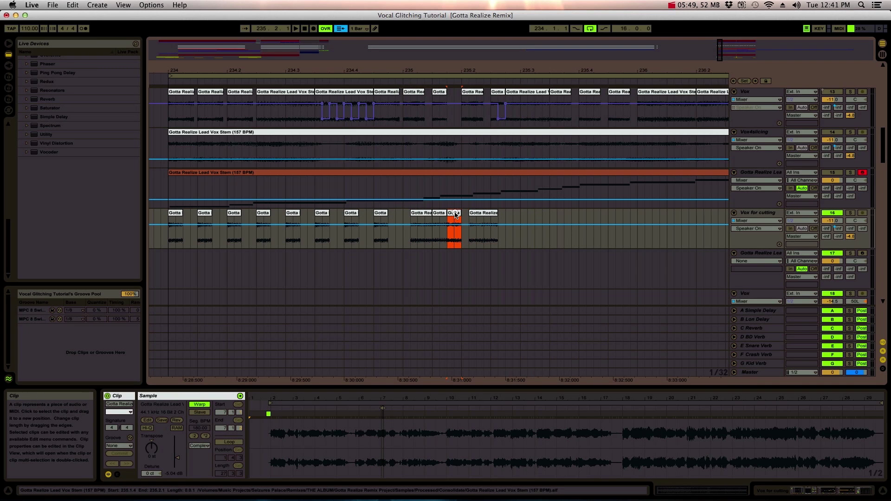
{"action": "left_click_drag", "start_coordinate": [456, 214], "coordinate": [647, 213]}
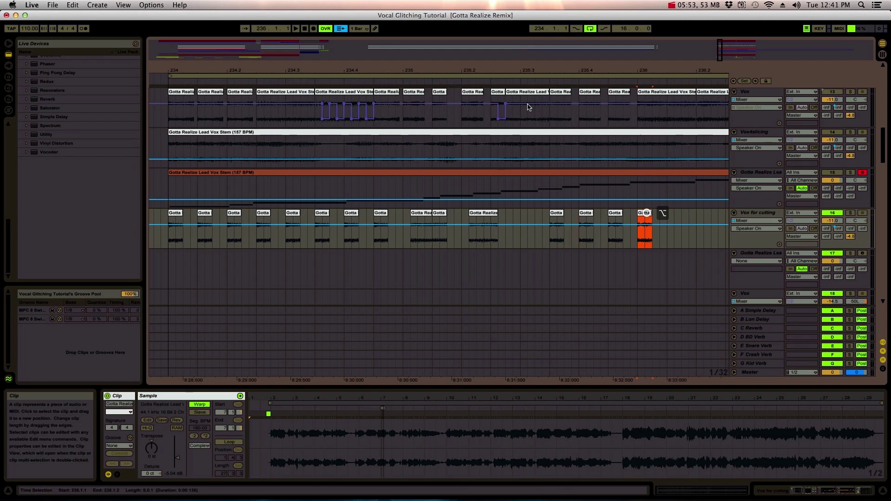
{"action": "left_click", "coordinate": [530, 82]}
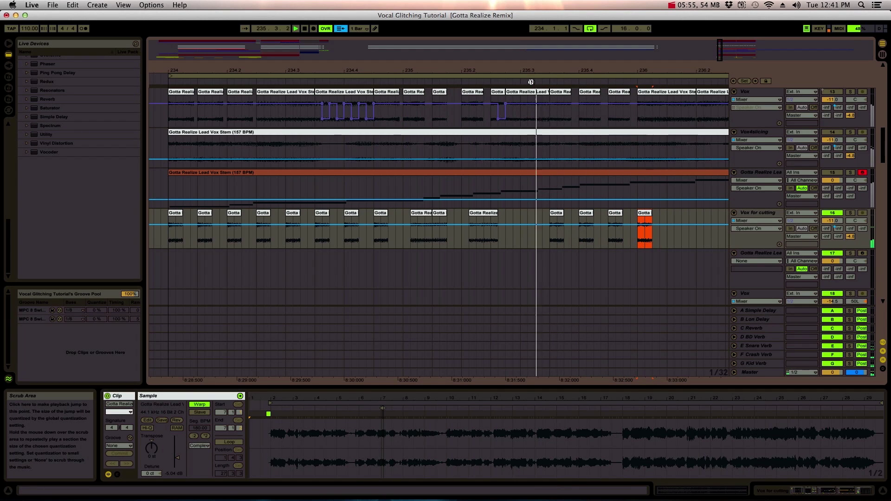
{"action": "key", "text": "space"}
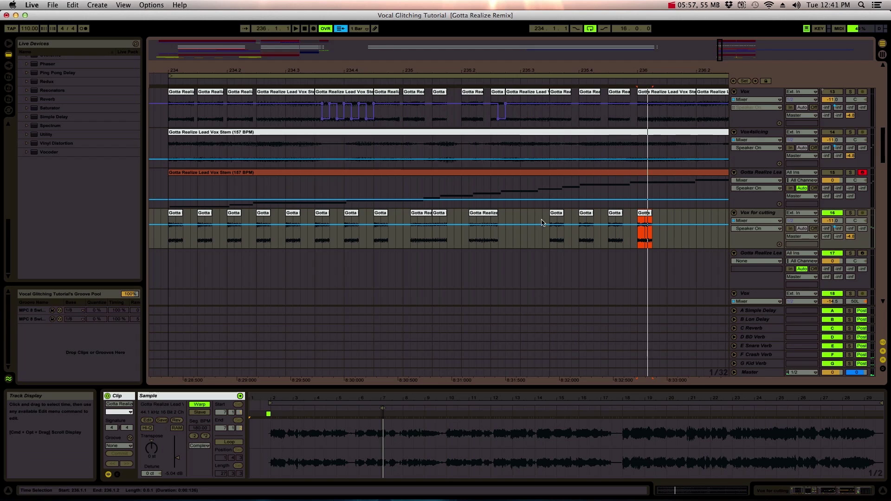
Step: Place the trimmed snippet from 235.3.3 in the gaps at 234.1.4 and 234.3.2, and cut off the second half of the one at 234.3.2
{"action": "left_click", "coordinate": [550, 216]}
{"action": "left_click_drag", "start_coordinate": [558, 216], "coordinate": [304, 214]}
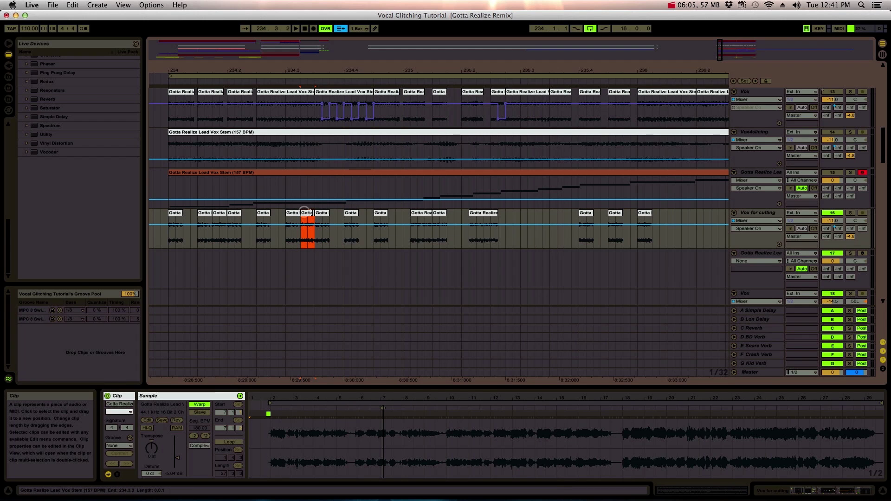
{"action": "left_click", "coordinate": [305, 218]}
{"action": "left_click", "coordinate": [305, 214]}
{"action": "left_click_drag", "start_coordinate": [286, 66], "coordinate": [293, 70]}
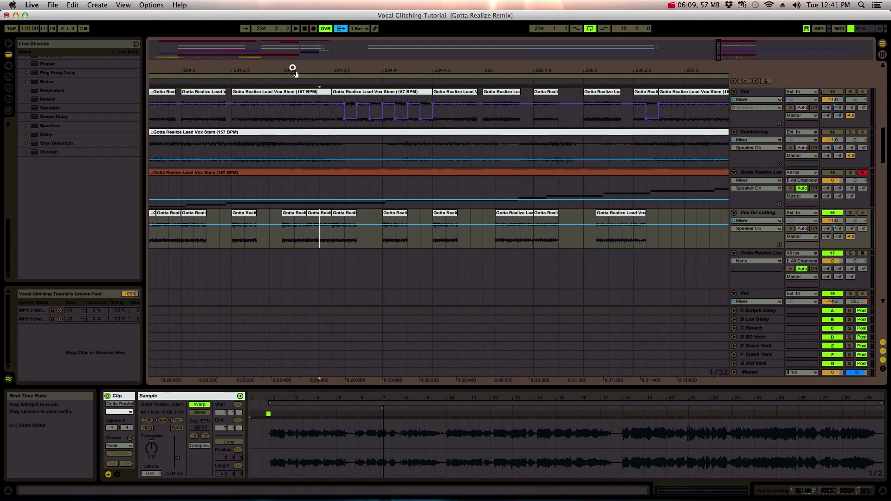
{"action": "left_click", "coordinate": [309, 215]}
{"action": "left_click", "coordinate": [320, 223]}
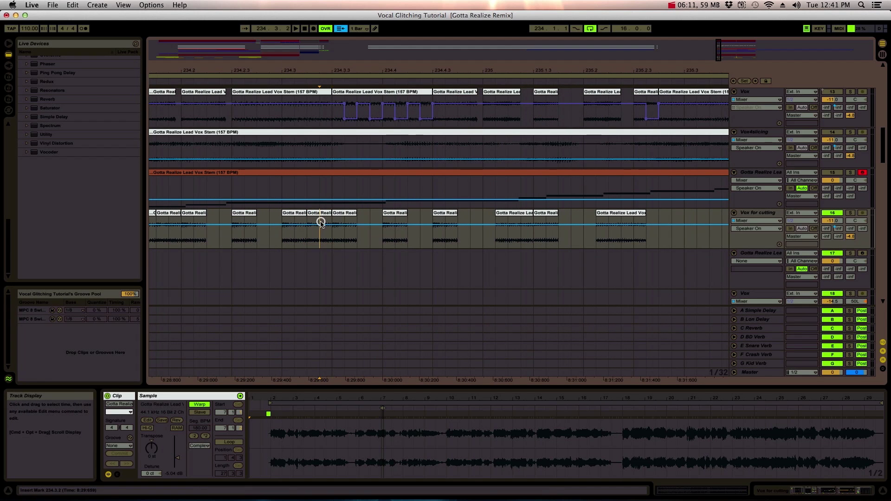
{"action": "left_click", "coordinate": [325, 214]}
{"action": "key", "text": "Delete"}
Step: Split the snippet at 234.1.4 in the middle, delete its second half, and play the pattern from bar 234
{"action": "left_click_drag", "start_coordinate": [339, 69], "coordinate": [339, 56]}
{"action": "left_click", "coordinate": [269, 221]}
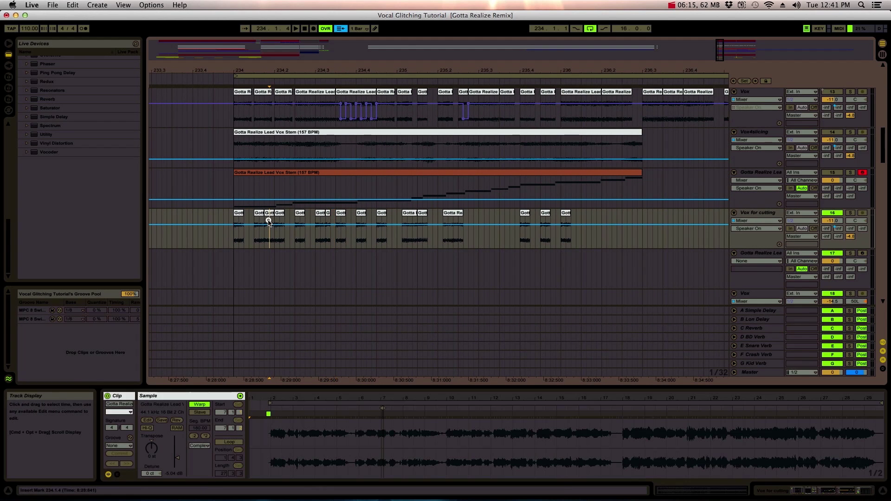
{"action": "left_click", "coordinate": [272, 213]}
{"action": "key", "text": "Delete"}
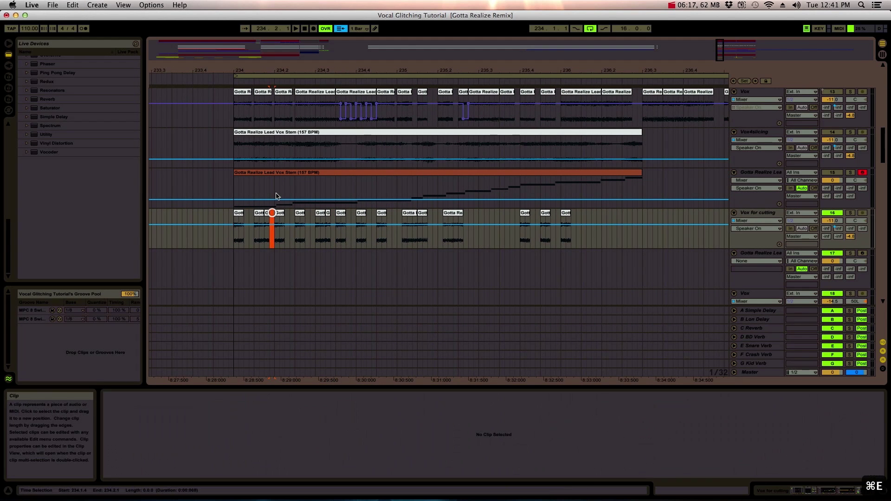
{"action": "left_click", "coordinate": [230, 79]}
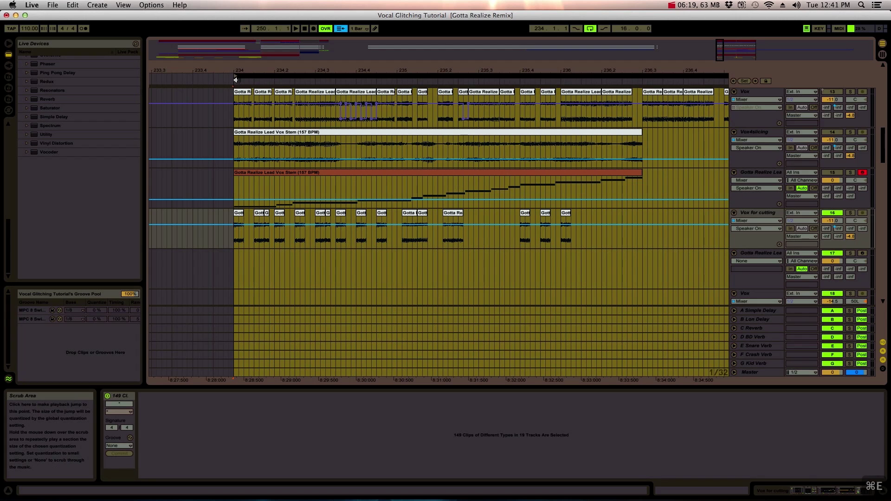
{"action": "key", "text": "space"}
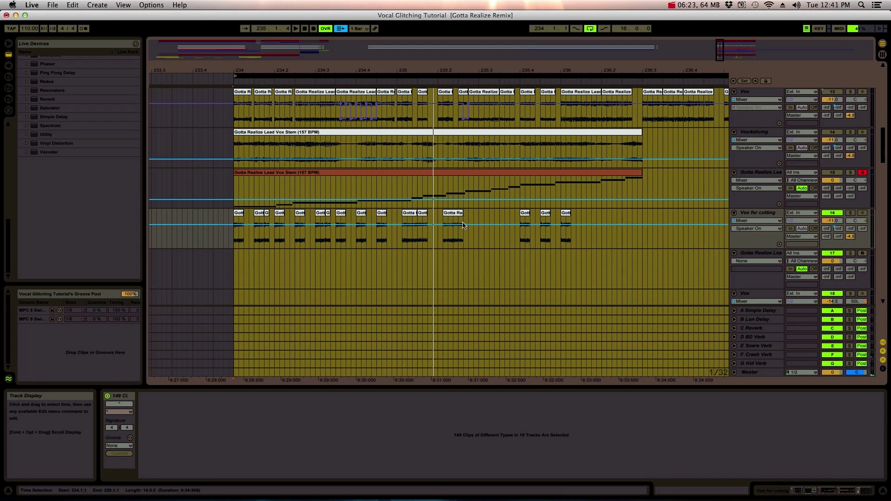
Step: Place two eighth-note snippets from bar 235 at 234.2.3 and 234.4.1, and delete the three leftover snippets from 235.4 to 236
{"action": "left_click", "coordinate": [445, 213]}
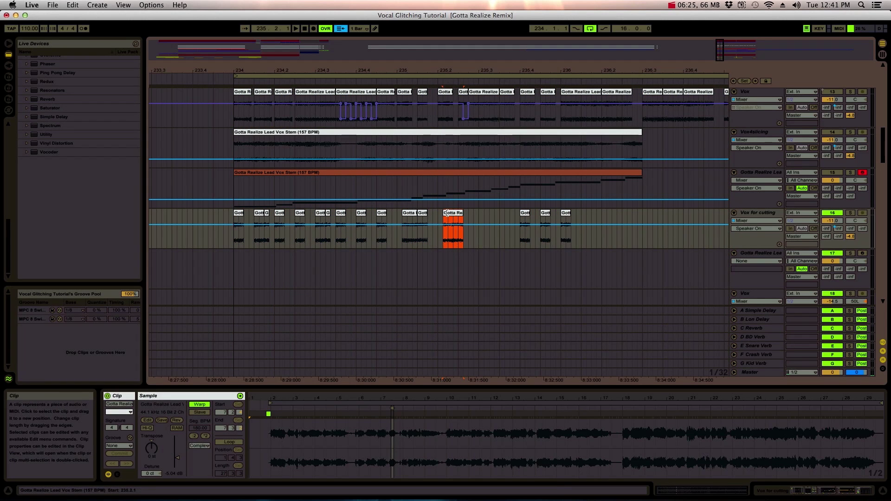
{"action": "left_click_drag", "start_coordinate": [579, 205], "coordinate": [514, 210]}
{"action": "left_click_drag", "start_coordinate": [605, 211], "coordinate": [509, 214]}
{"action": "key", "text": "Delete"}
{"action": "left_click_drag", "start_coordinate": [409, 213], "coordinate": [371, 216]}
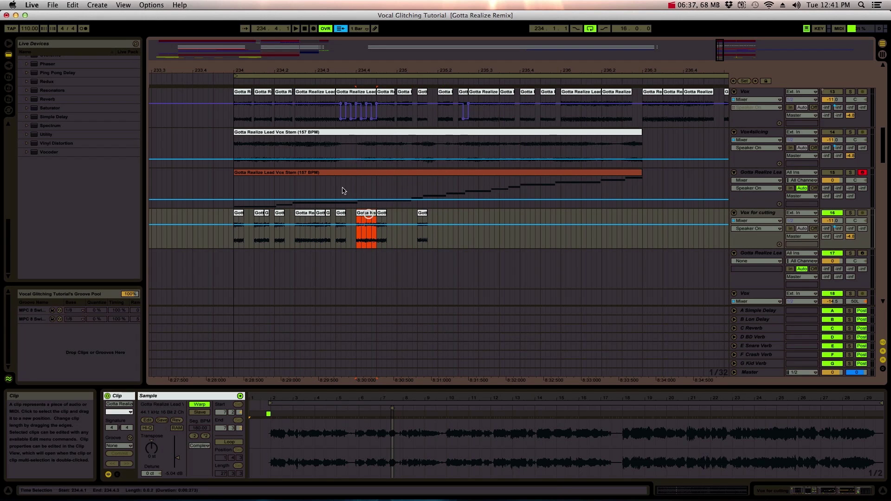
Step: Play the rearranged pattern and delete the leftover snippet at 235.1.3
{"action": "key", "text": "space"}
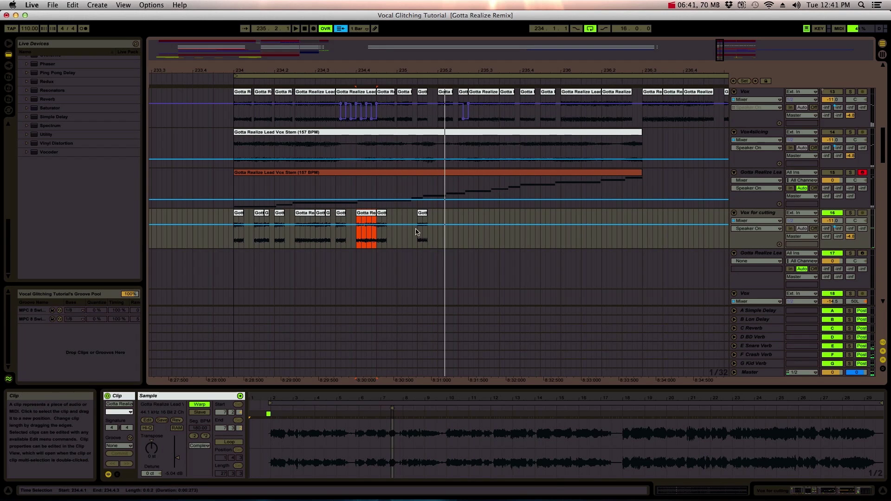
{"action": "left_click", "coordinate": [436, 214]}
{"action": "left_click", "coordinate": [423, 213]}
{"action": "key", "text": "Delete"}
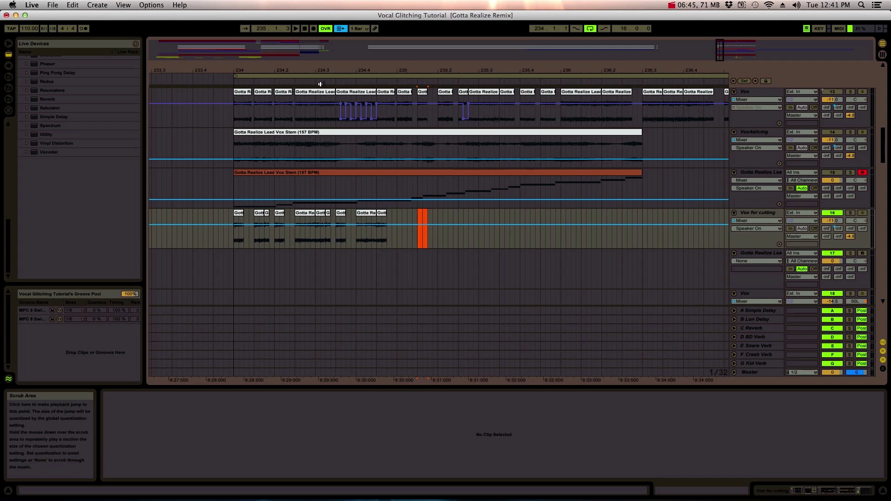
Step: Copy the snippet at 234.3.3 to 234.4.4, split it in the middle and delete its first half
{"action": "left_click", "coordinate": [398, 233]}
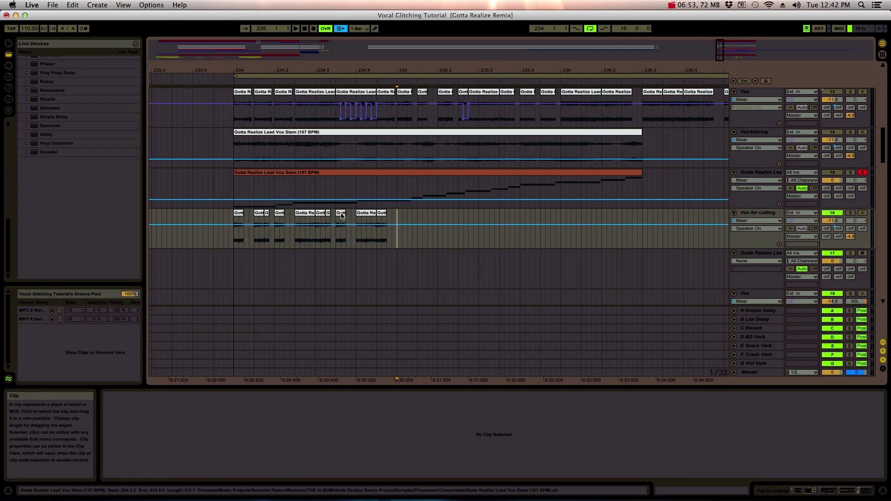
{"action": "left_click_drag", "start_coordinate": [343, 222], "coordinate": [392, 214]}
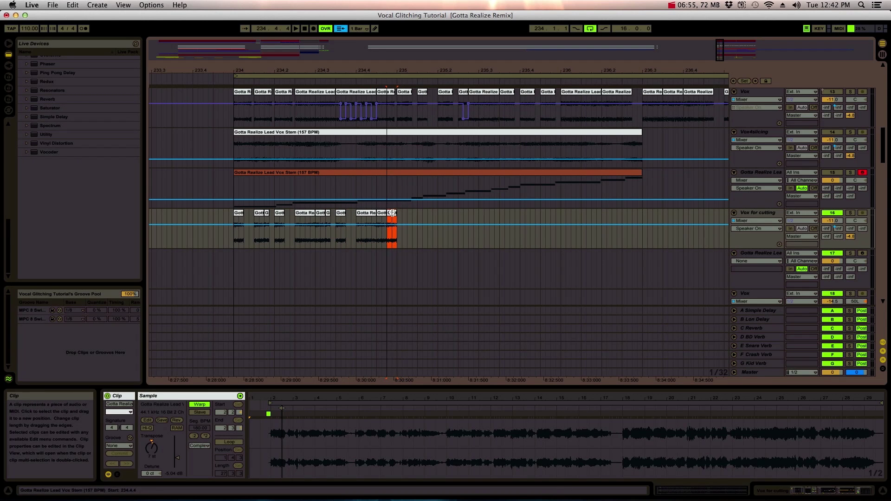
{"action": "left_click", "coordinate": [393, 219]}
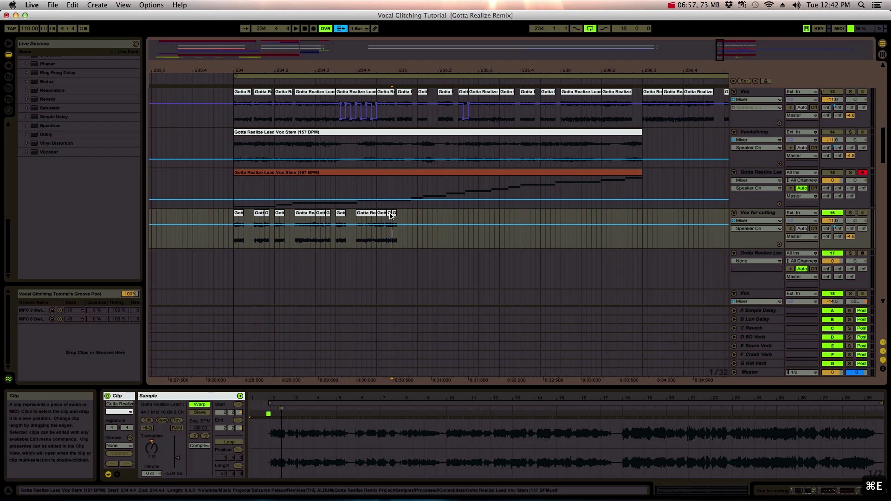
{"action": "left_click", "coordinate": [390, 215]}
{"action": "key", "text": "Delete"}
{"action": "left_click", "coordinate": [407, 219]}
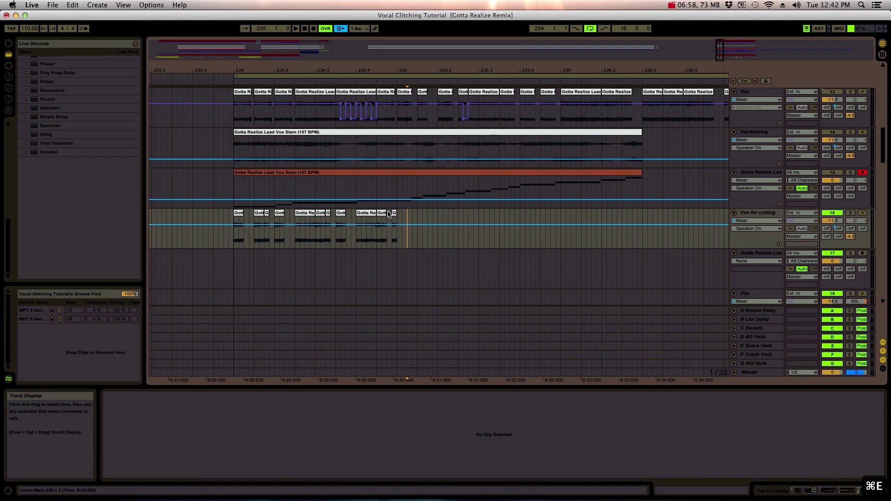
Step: Duplicate the whole one-bar snippet pattern from bar 234 to bar 235
{"action": "left_click", "coordinate": [394, 215]}
{"action": "left_click", "coordinate": [239, 214], "text": "shift"}
{"action": "left_click_drag", "start_coordinate": [239, 214], "coordinate": [405, 216]}
{"action": "left_click", "coordinate": [618, 212]}
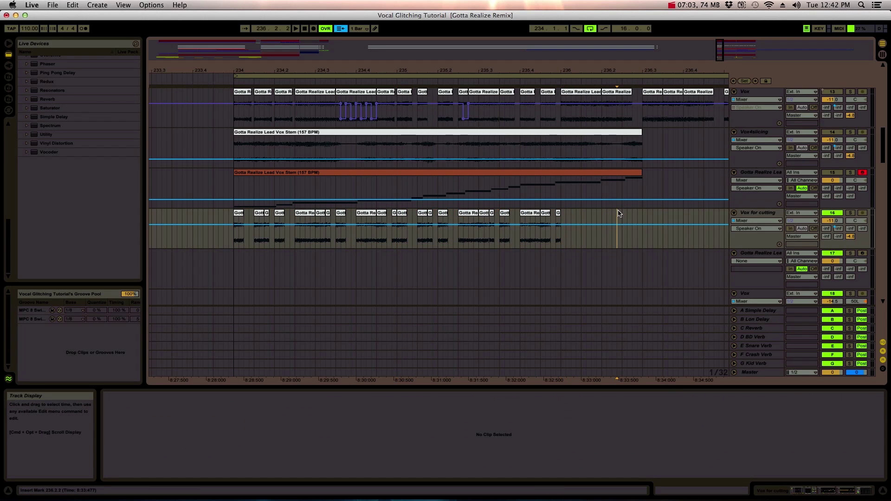
Step: Draw a 1/32-note on/off pattern in the Speaker On automation across the Vox for cutting snippet at 234.2.3
{"action": "left_click_drag", "start_coordinate": [296, 232], "coordinate": [315, 232]}
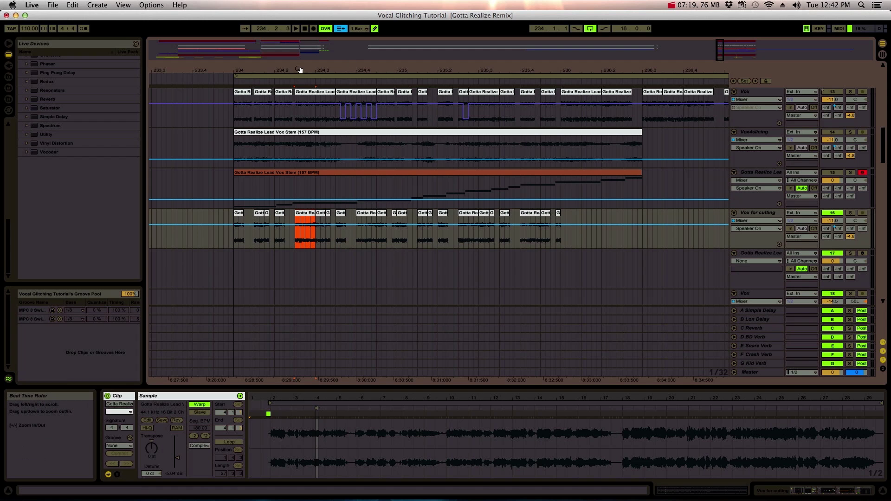
{"action": "left_click_drag", "start_coordinate": [298, 63], "coordinate": [299, 68]}
{"action": "right_click", "coordinate": [325, 239]}
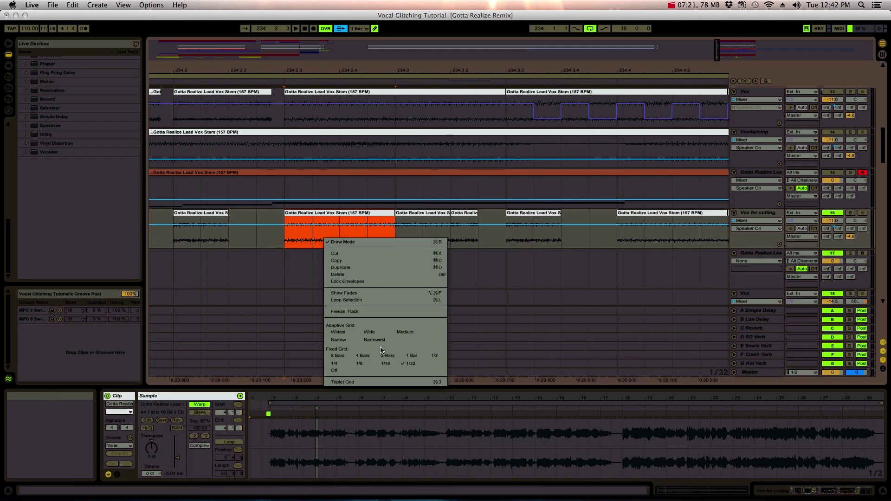
{"action": "left_click", "coordinate": [387, 368]}
{"action": "right_click", "coordinate": [333, 235]}
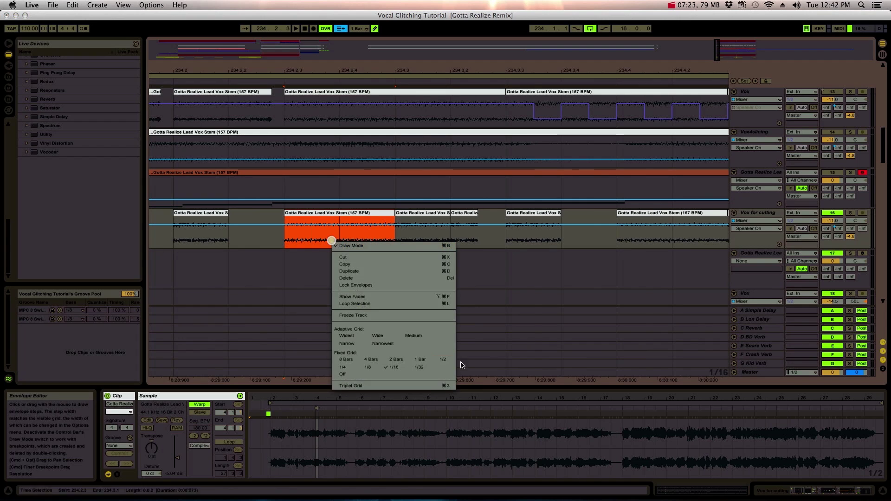
{"action": "left_click", "coordinate": [426, 367]}
{"action": "left_click", "coordinate": [384, 236]}
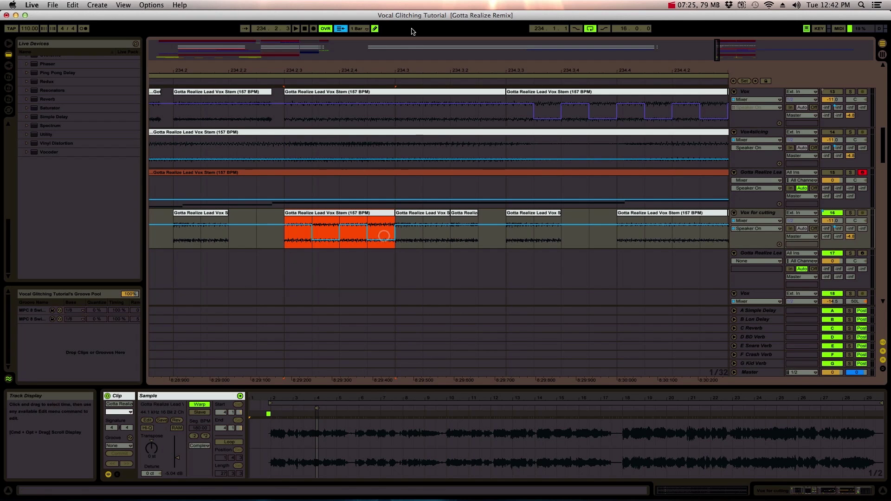
Step: Draw the same 1/32-note Speaker On stutter over the snippets at 234.4.1, 235.2.3 and 235.4.1 while playing the pattern
{"action": "mouse_move", "coordinate": [401, 69]}
{"action": "left_mouse_down"}
{"action": "mouse_move", "coordinate": [401, 44]}
{"action": "mouse_move", "coordinate": [399, 93]}
{"action": "left_mouse_up"}
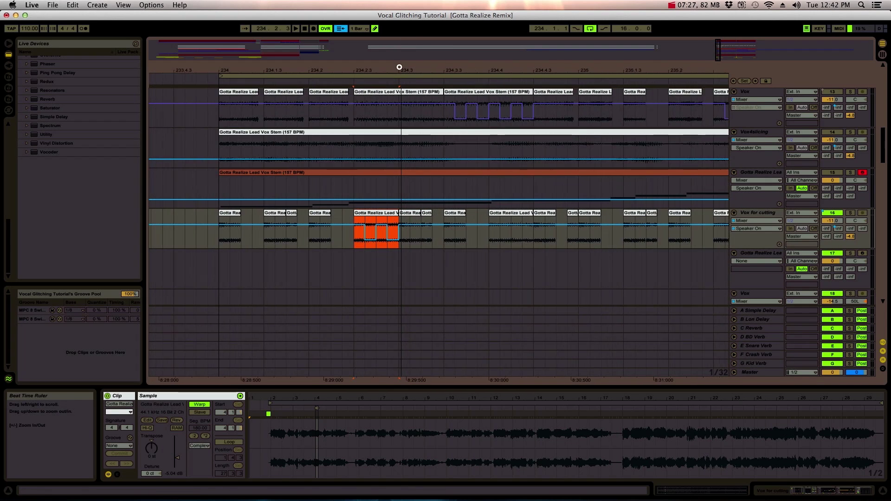
{"action": "left_click", "coordinate": [220, 81]}
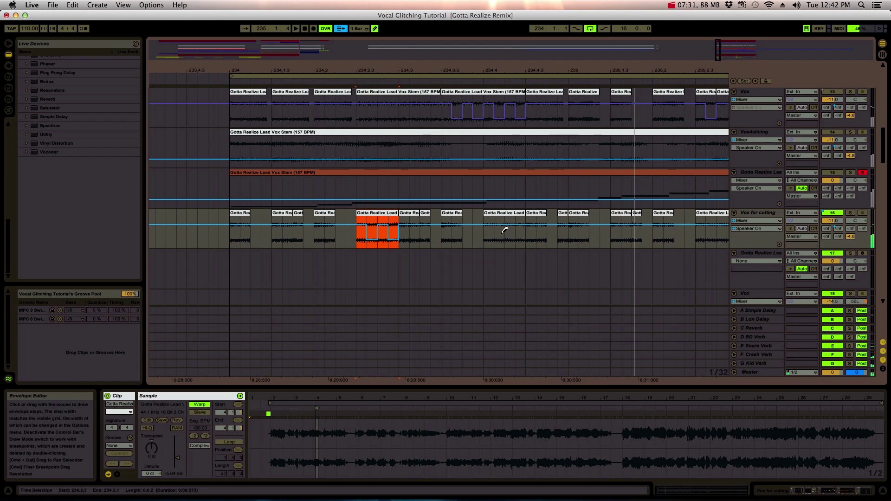
{"action": "left_click", "coordinate": [524, 234]}
{"action": "left_click", "coordinate": [215, 79]}
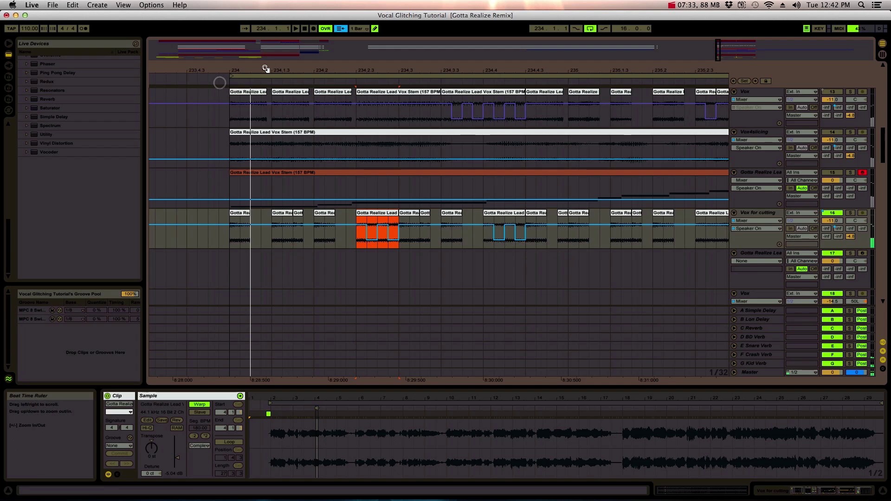
{"action": "left_click_drag", "start_coordinate": [265, 70], "coordinate": [270, 71]}
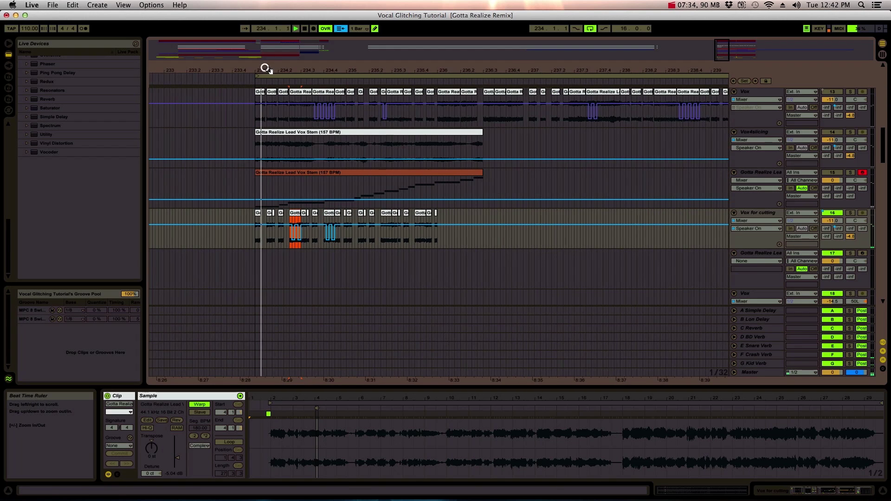
{"action": "left_click", "coordinate": [386, 235]}
{"action": "left_click", "coordinate": [419, 238]}
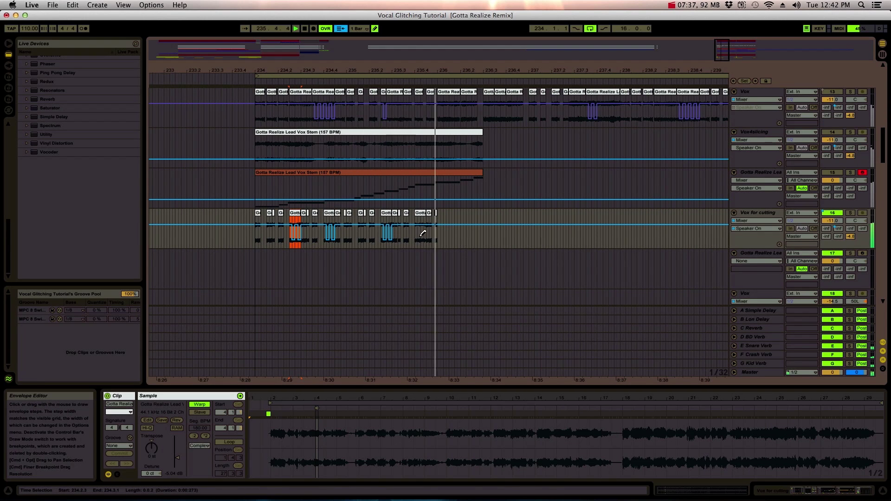
{"action": "left_click", "coordinate": [424, 239]}
{"action": "key", "text": "space"}
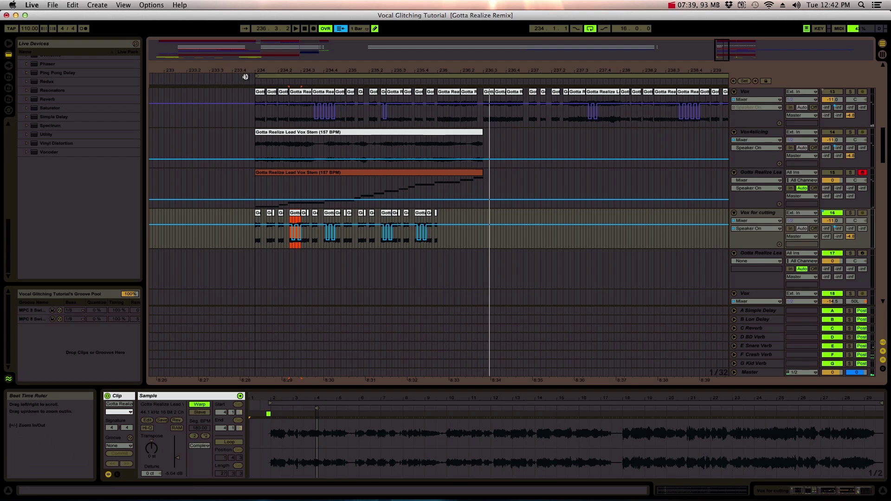
Step: Play the stuttered pattern and delete the short sixteenth-note snippets at 234.4.4 and 235.4.4
{"action": "left_click", "coordinate": [245, 76]}
{"action": "mouse_move", "coordinate": [274, 70]}
{"action": "left_mouse_down"}
{"action": "mouse_move", "coordinate": [273, 79]}
{"action": "mouse_move", "coordinate": [280, 65]}
{"action": "left_mouse_up"}
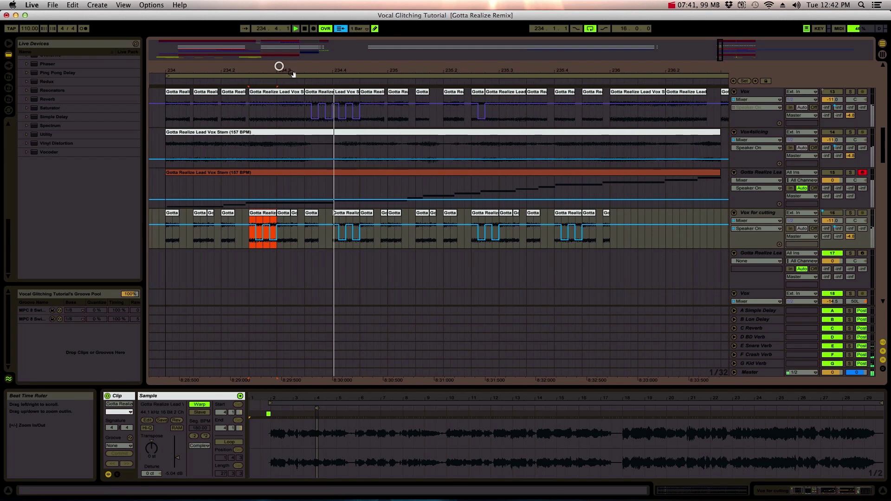
{"action": "left_click", "coordinate": [393, 220]}
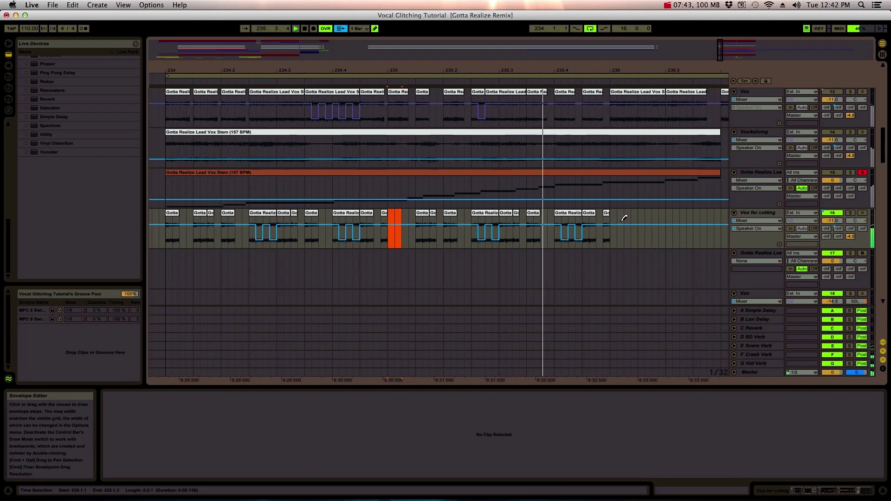
{"action": "key", "text": "super+z"}
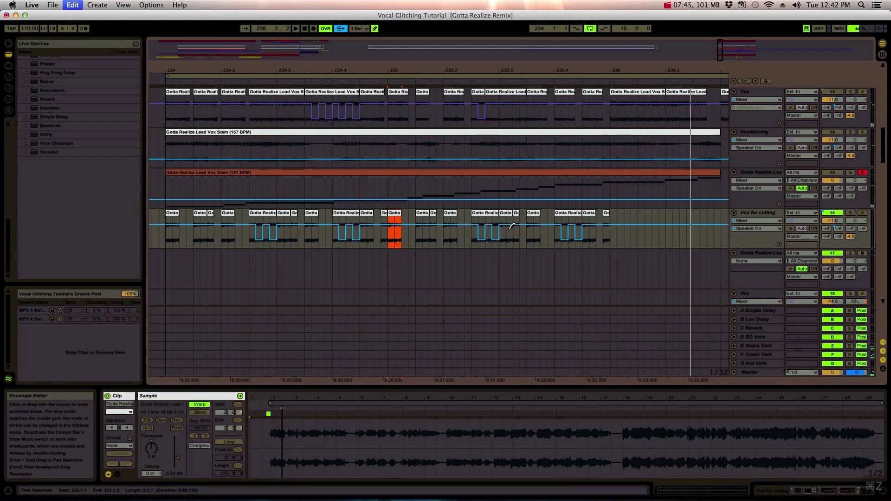
{"action": "left_click", "coordinate": [386, 213]}
{"action": "key", "text": "Delete"}
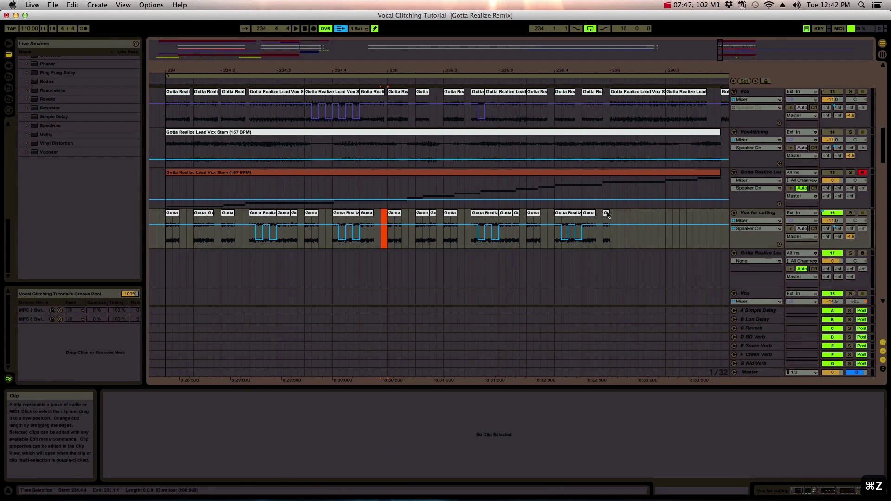
{"action": "left_click", "coordinate": [607, 213]}
{"action": "key", "text": "Delete"}
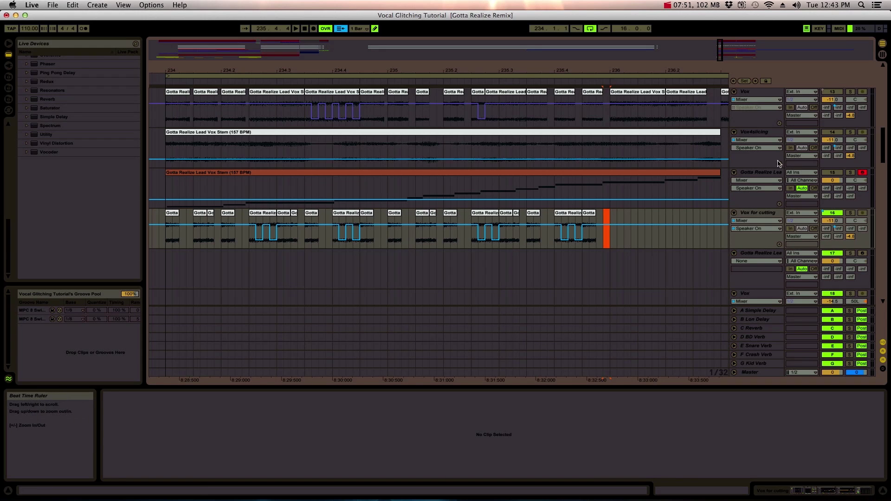
Step: Set the tempo to 160 BPM, mute the Vox for cutting track and play the finished Vox track from bar 234
{"action": "left_click", "coordinate": [832, 213]}
{"action": "left_click", "coordinate": [832, 92]}
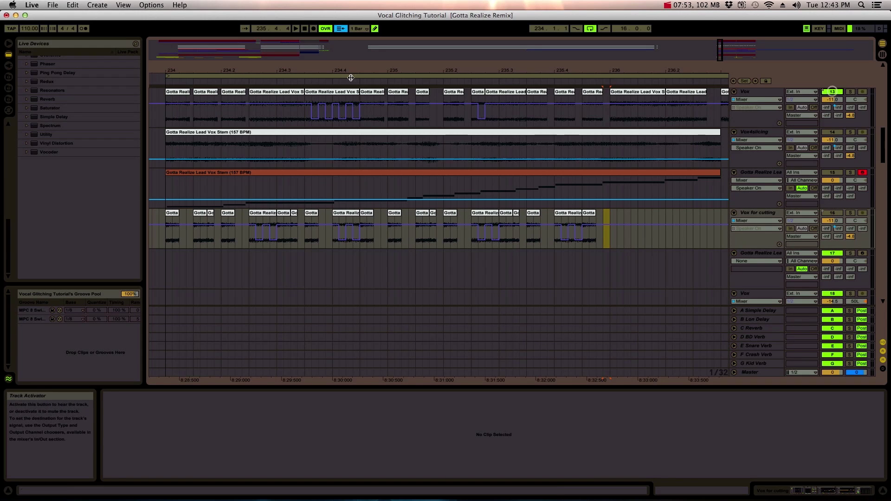
{"action": "key", "text": "super+a"}
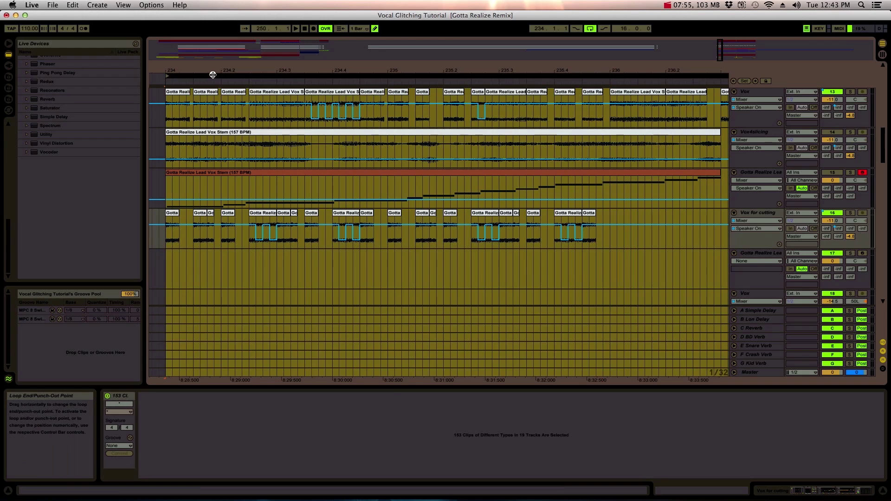
{"action": "key", "text": "space"}
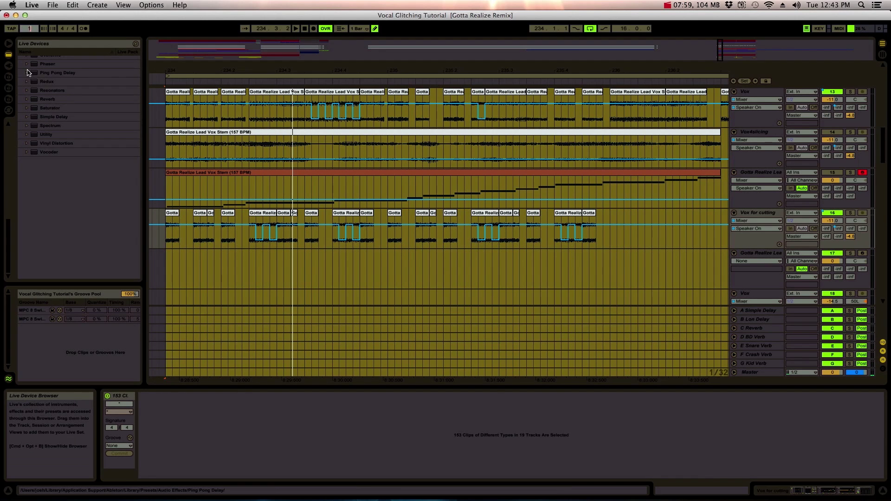
{"action": "left_click", "coordinate": [832, 213]}
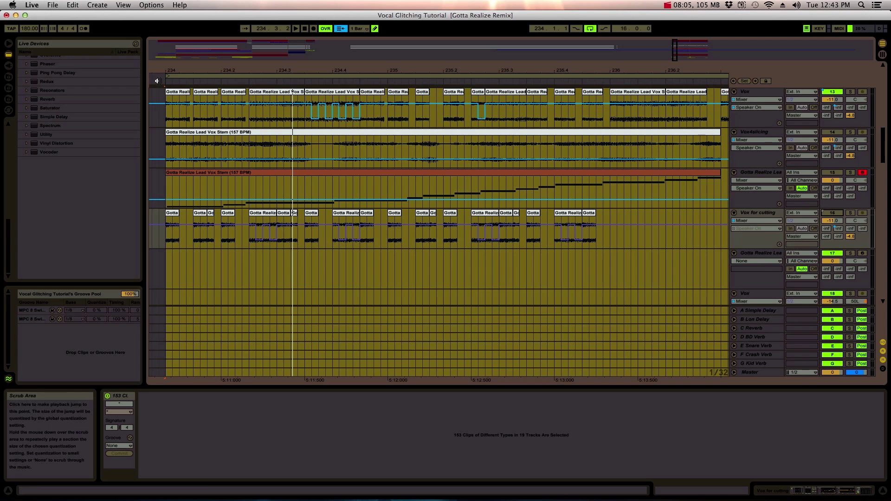
{"action": "left_click", "coordinate": [156, 81]}
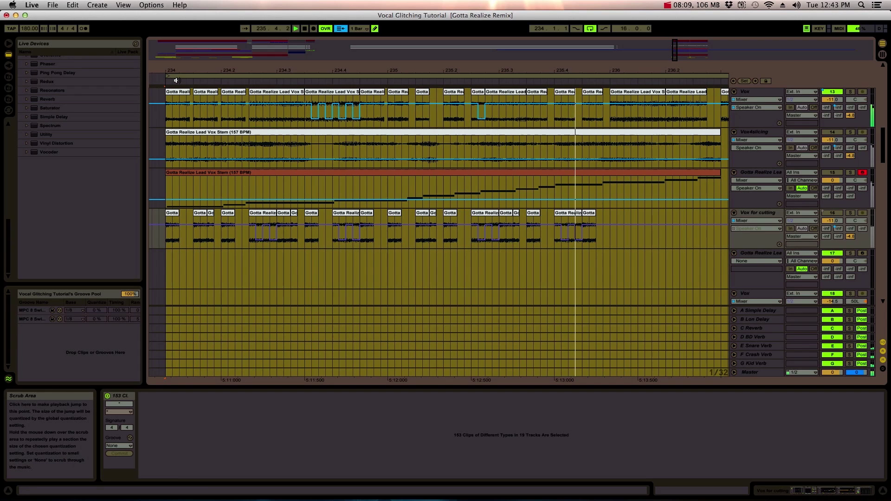
{"action": "left_click_drag", "start_coordinate": [425, 68], "coordinate": [284, 68]}
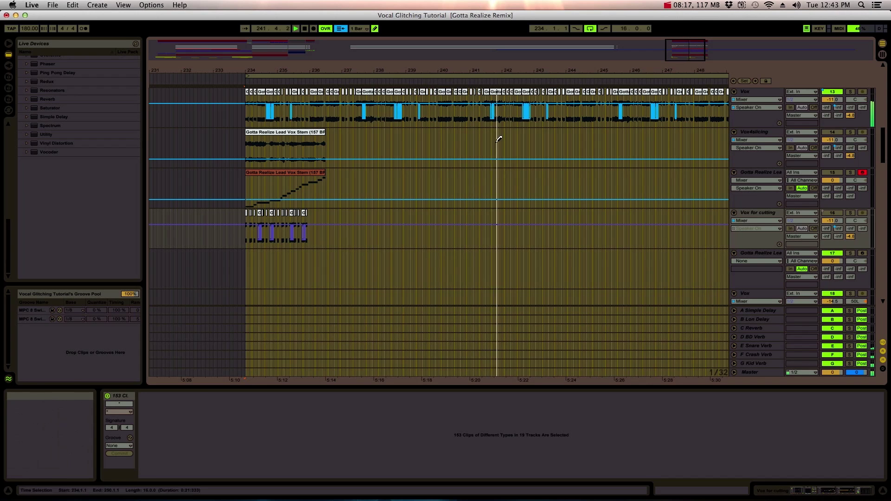
Step: Mute the Vox track, reactivate the Vox for cutting track and play its pattern from bar 234
{"action": "left_click", "coordinate": [834, 92]}
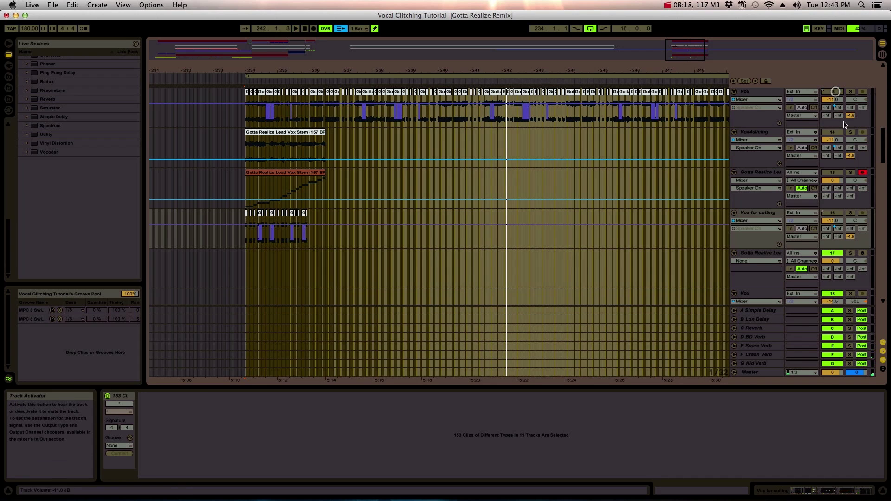
{"action": "left_click", "coordinate": [832, 213]}
{"action": "left_click", "coordinate": [341, 28]}
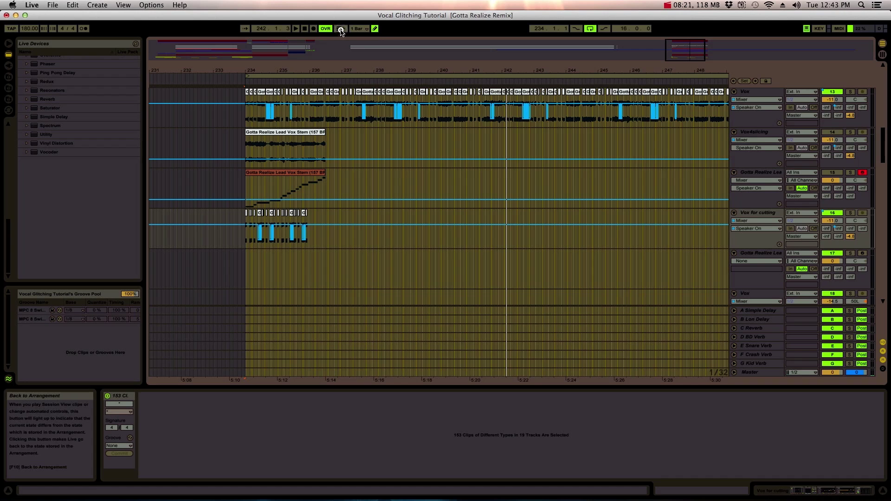
{"action": "left_click", "coordinate": [838, 92]}
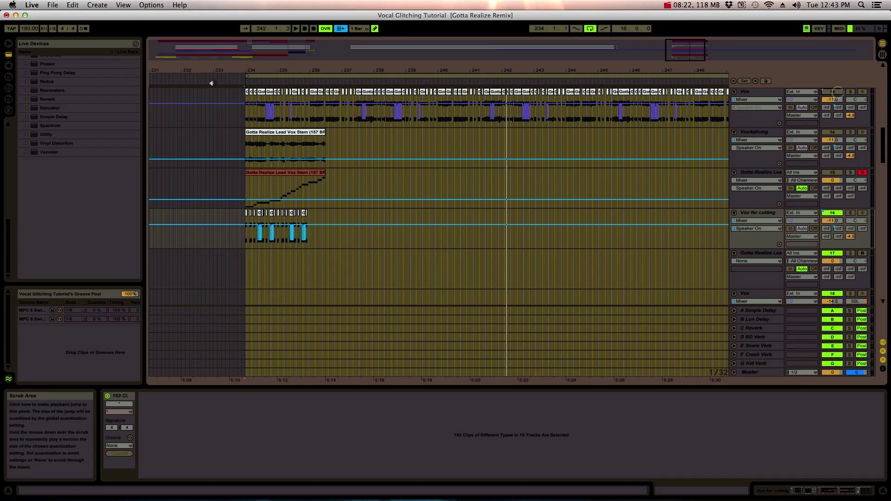
{"action": "left_click", "coordinate": [239, 78]}
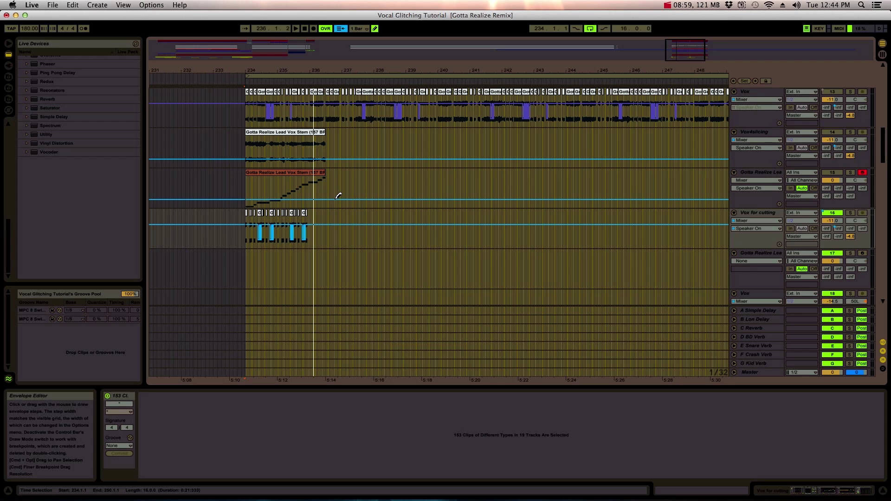
Step: Turn off Draw Mode and place four sixteenth-note snippet copies back to back from 236.4.3 on the Vox for cutting track
{"action": "left_click_drag", "start_coordinate": [263, 67], "coordinate": [262, 66]}
{"action": "key", "text": "super+b"}
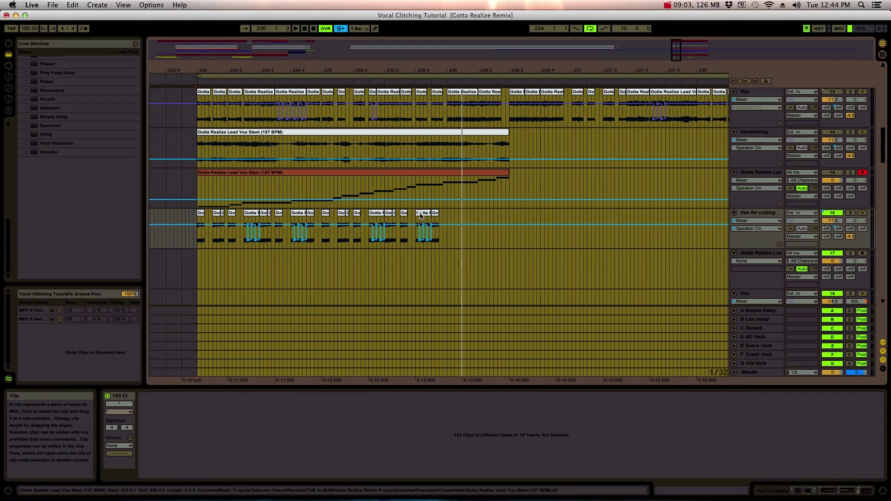
{"action": "left_click", "coordinate": [422, 216]}
{"action": "left_click_drag", "start_coordinate": [421, 216], "coordinate": [584, 212]}
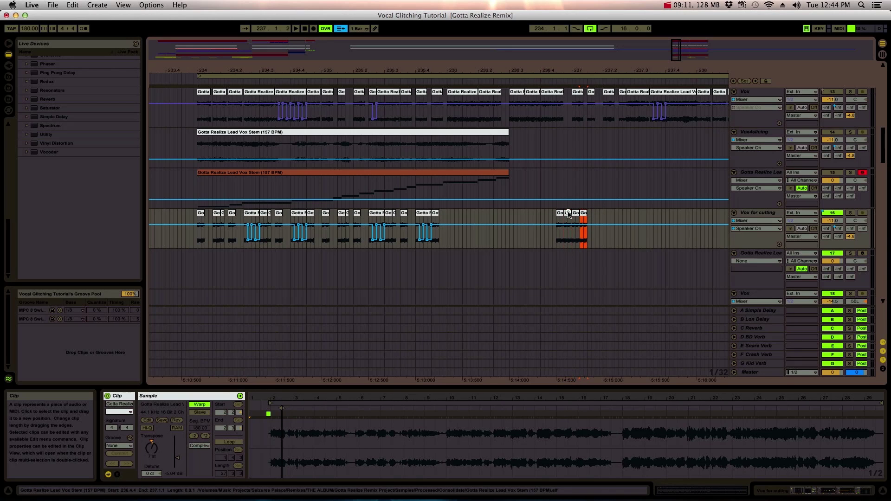
Step: Transpose the second, third and fourth of the new snippets individually, setting the last one to 10 semitones
{"action": "left_click", "coordinate": [567, 213]}
{"action": "left_click", "coordinate": [156, 453]}
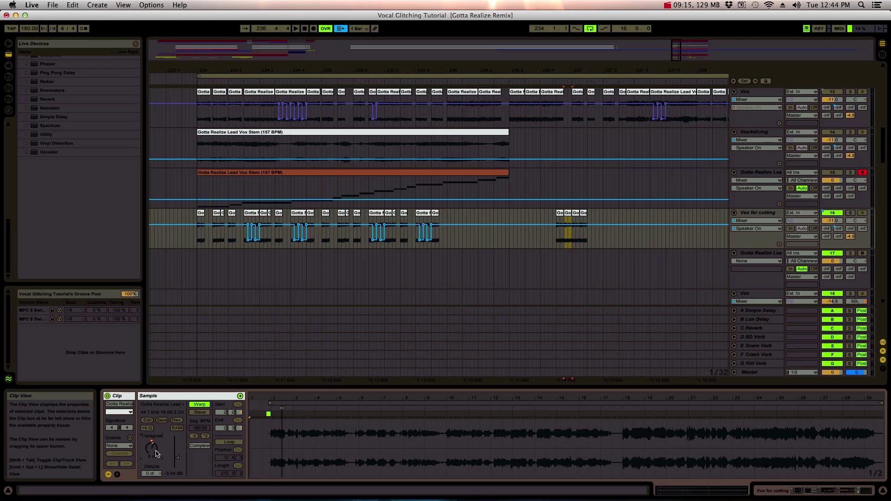
{"action": "double_click", "coordinate": [575, 212]}
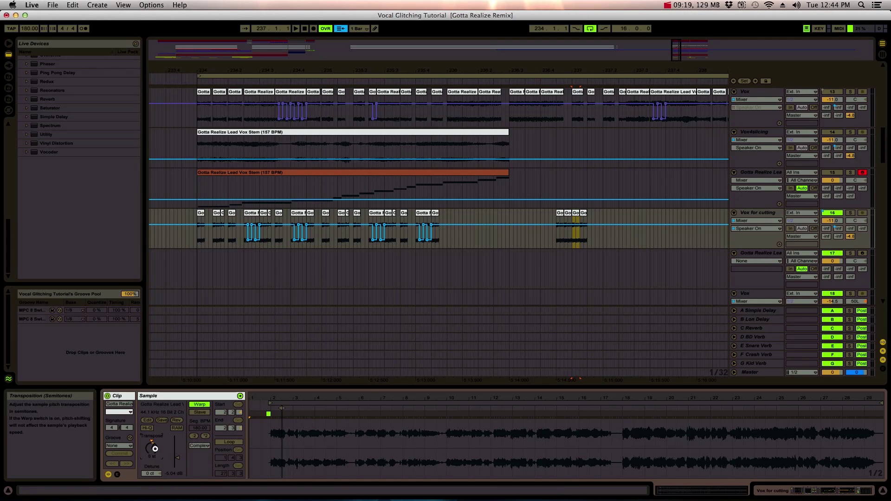
{"action": "left_click_drag", "start_coordinate": [155, 448], "coordinate": [154, 447]}
{"action": "left_click", "coordinate": [583, 213]}
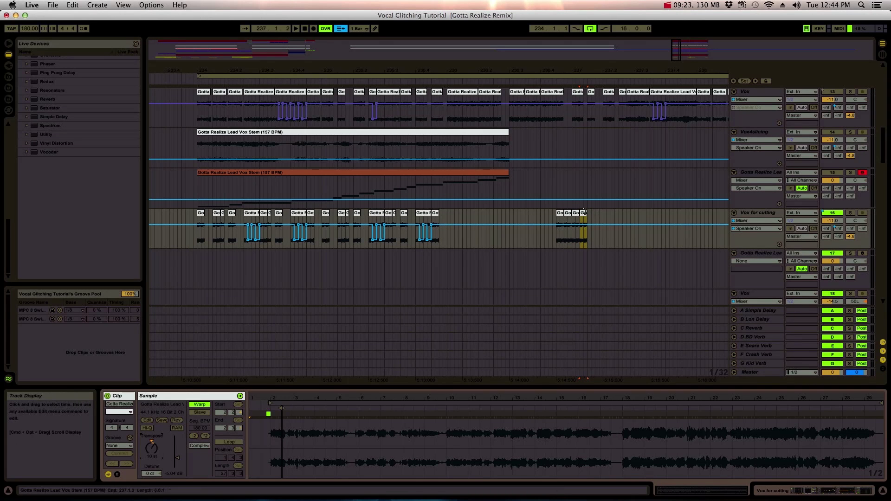
Step: Space the transposed snippets a sixteenth note apart, moving the last three to 237.1.1, 237.1.3 and 237.2.1
{"action": "left_click", "coordinate": [568, 212], "text": "shift"}
{"action": "left_click_drag", "start_coordinate": [568, 213], "coordinate": [576, 213]}
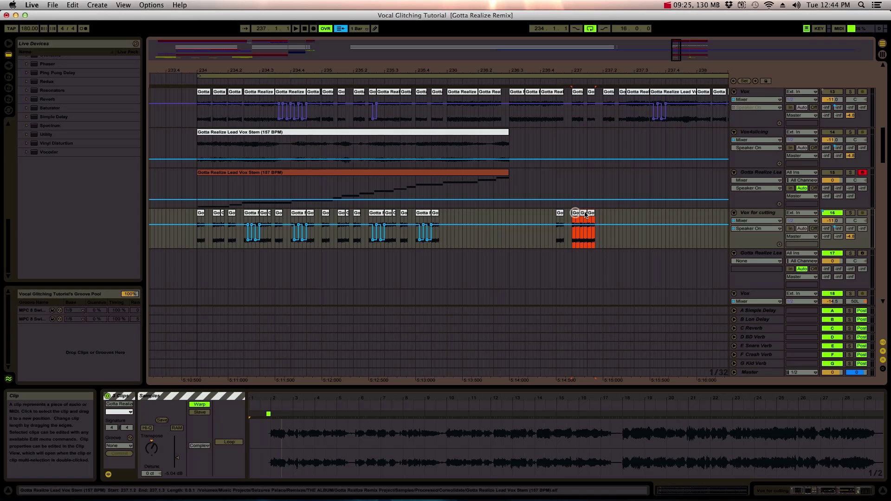
{"action": "left_click", "coordinate": [586, 214]}
{"action": "left_click_drag", "start_coordinate": [593, 215], "coordinate": [607, 215]}
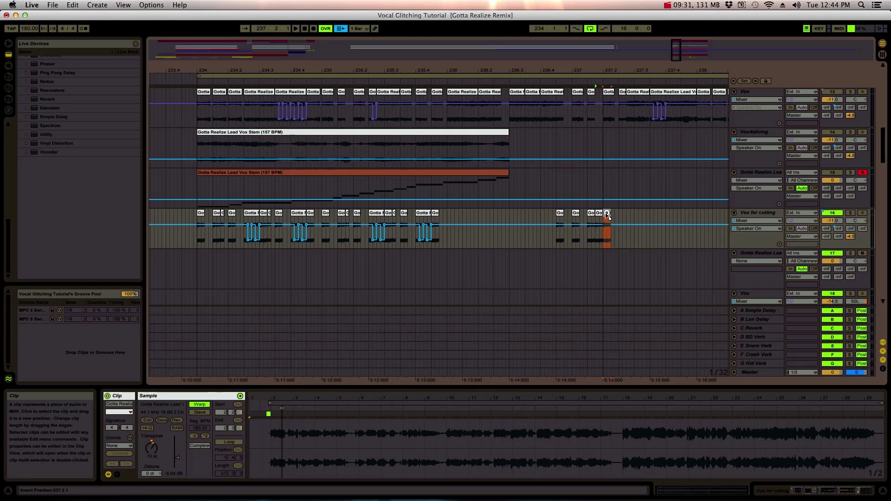
Step: Lengthen the four transposed snippets to eighth notes so they fill 236.4.3 to 237.2.3, and play them back
{"action": "left_click", "coordinate": [566, 216], "text": "shift"}
{"action": "left_click", "coordinate": [565, 216]}
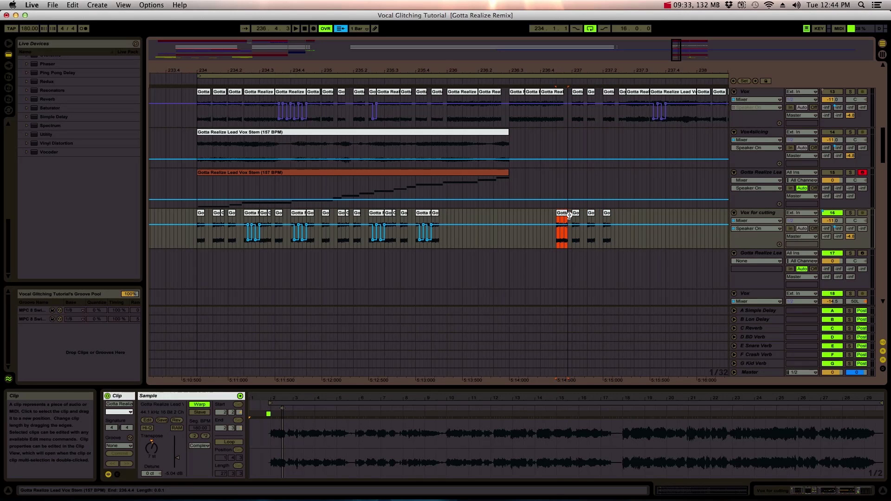
{"action": "left_click_drag", "start_coordinate": [565, 215], "coordinate": [618, 214]}
{"action": "left_click", "coordinate": [533, 76]}
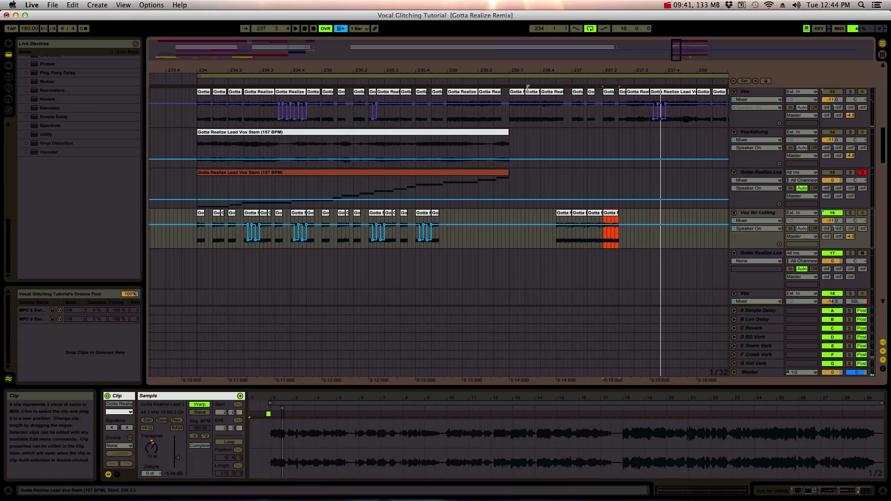
{"action": "left_click", "coordinate": [529, 82]}
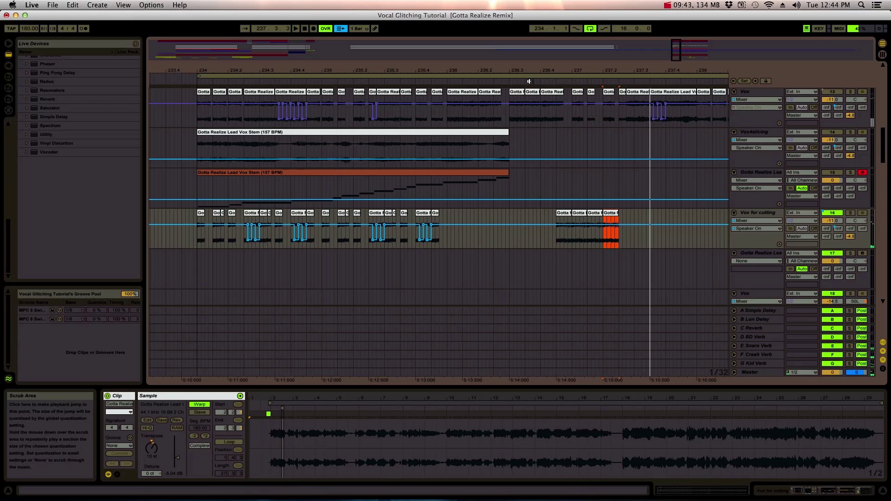